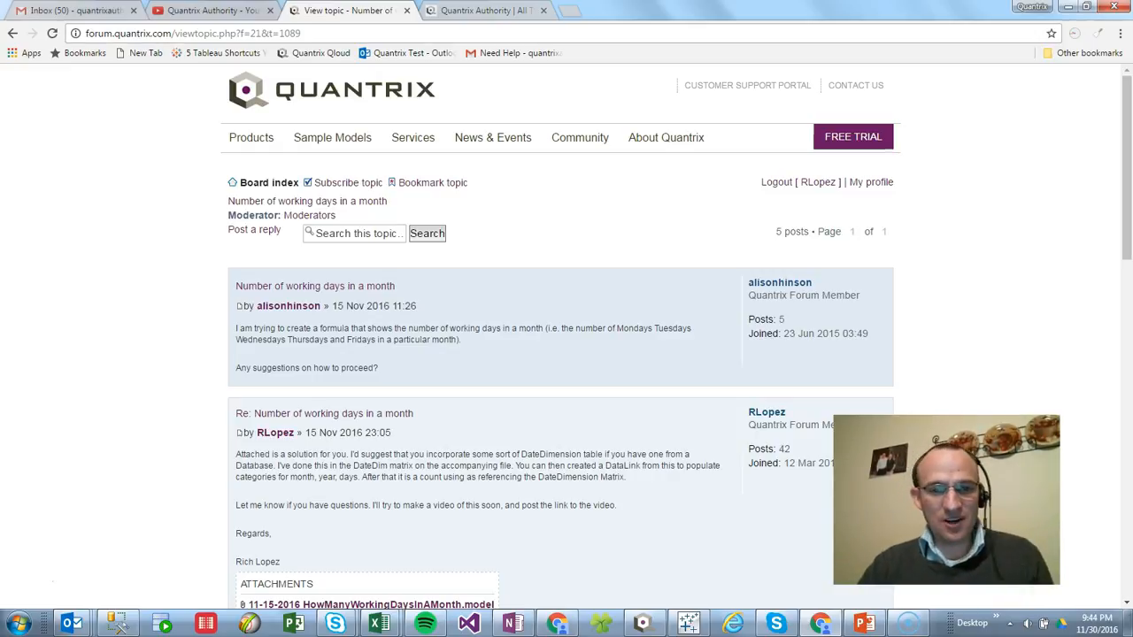
Switch from the forum topic to the HowManyWorkingDaysInAMonth model in Quantrix Modeler
{"action": "key", "text": "alt+Tab"}
{"action": "key", "text": "Tab"}
{"action": "key", "text": "Tab"}
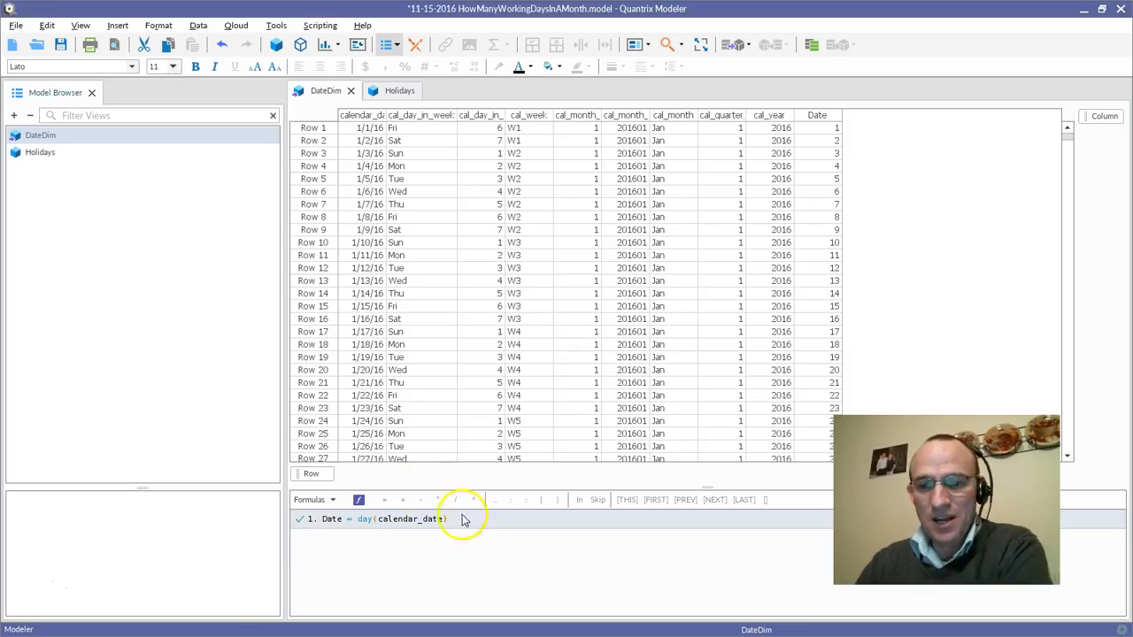
Examine the DateDim matrix's calendar columns, including calendar_date, cal_day_in_week, cal_month, cal_year and Date
{"action": "left_click", "coordinate": [392, 310]}
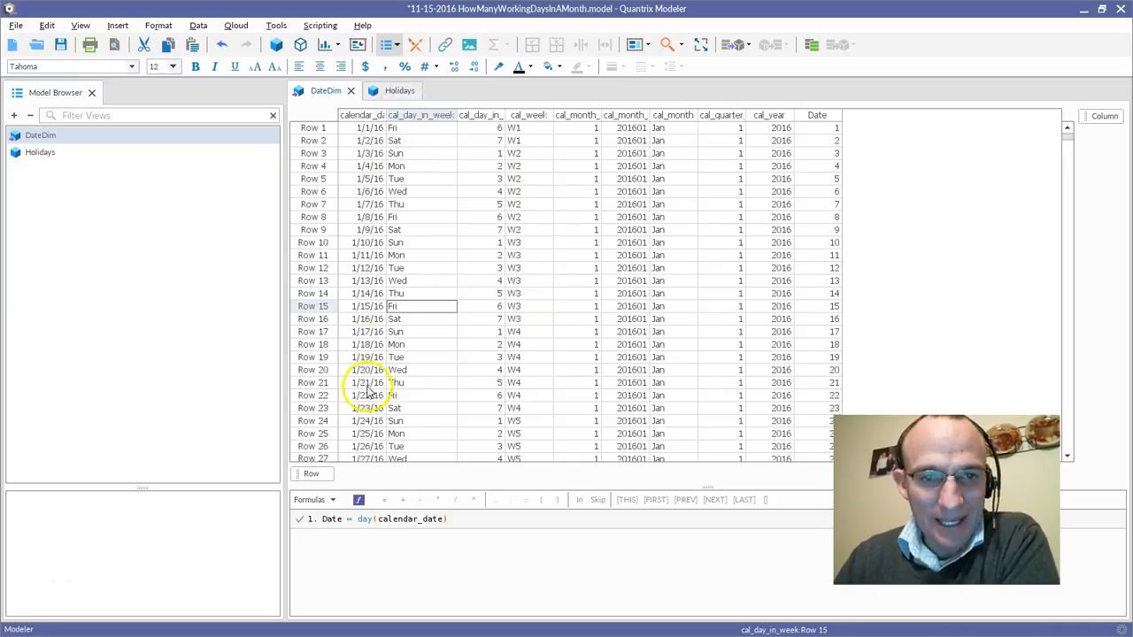
{"action": "left_click", "coordinate": [423, 204]}
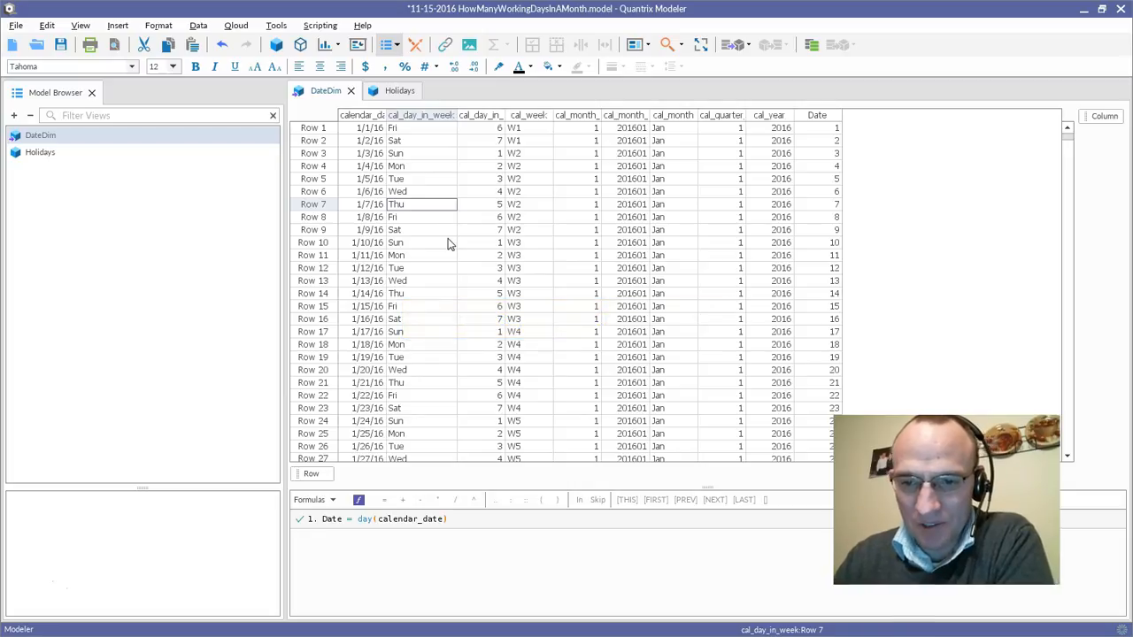
{"action": "left_click", "coordinate": [624, 256]}
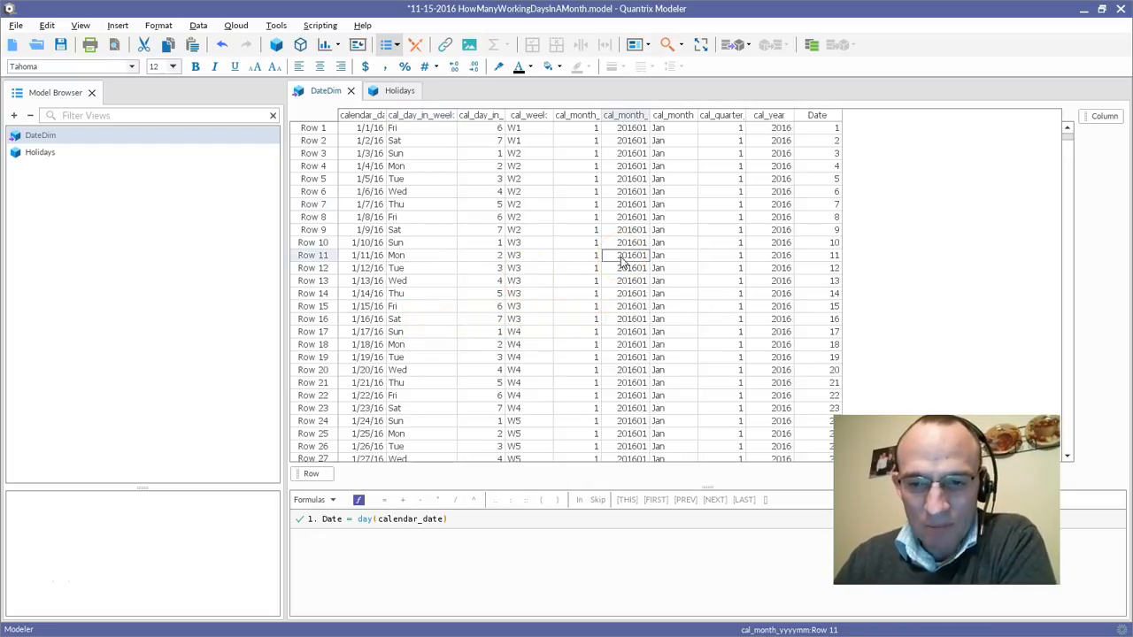
{"action": "left_click", "coordinate": [359, 115]}
{"action": "left_click", "coordinate": [420, 116]}
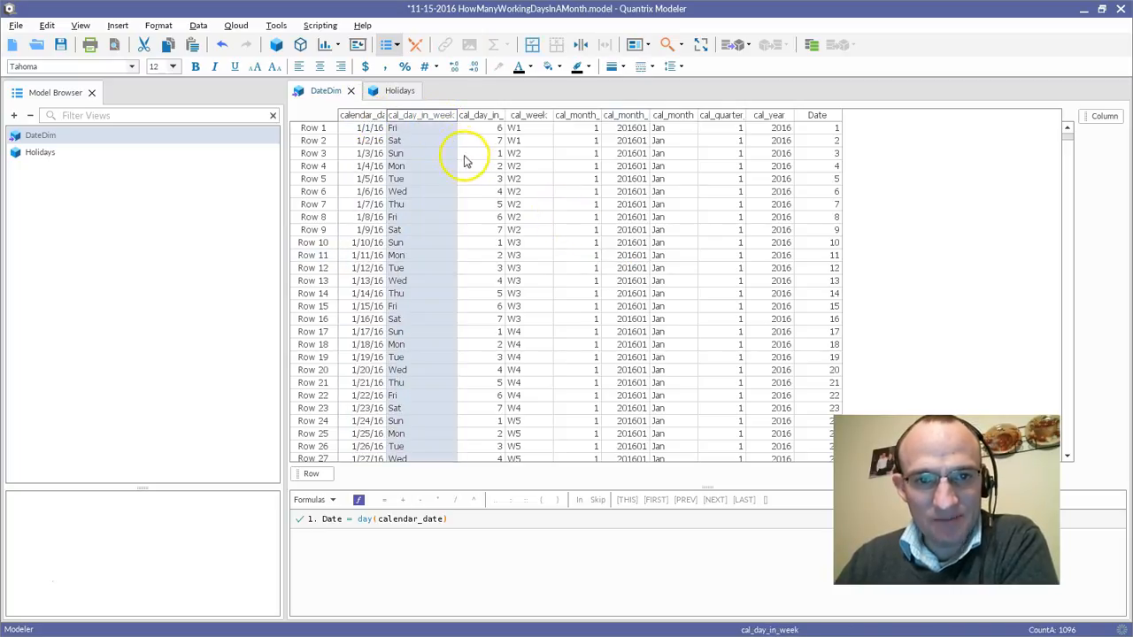
{"action": "left_click", "coordinate": [670, 116]}
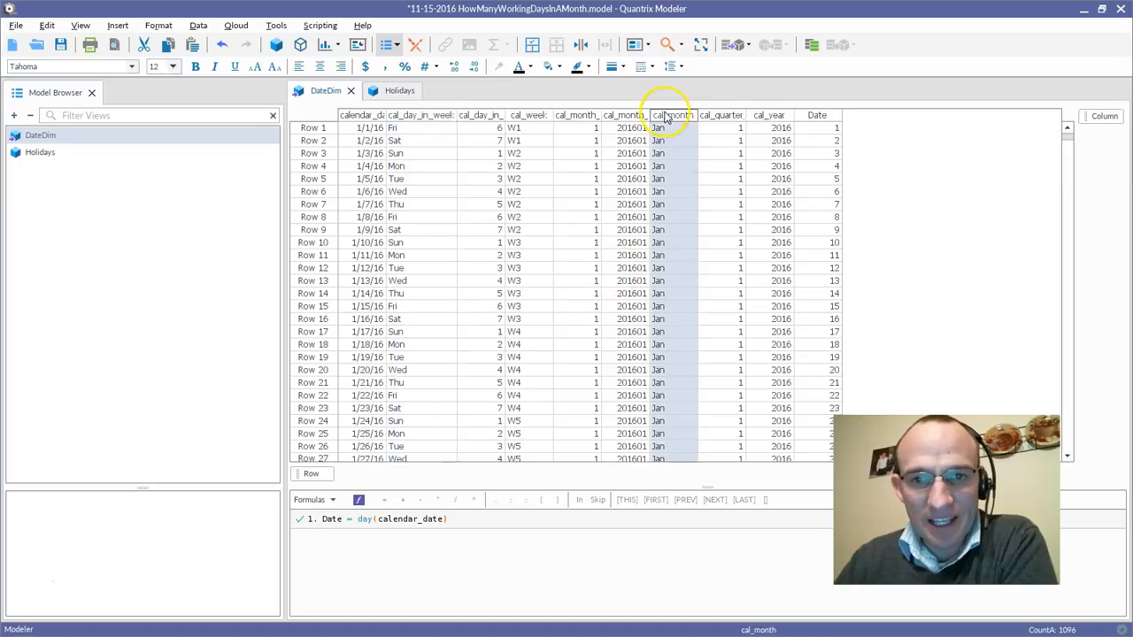
{"action": "left_click", "coordinate": [776, 116]}
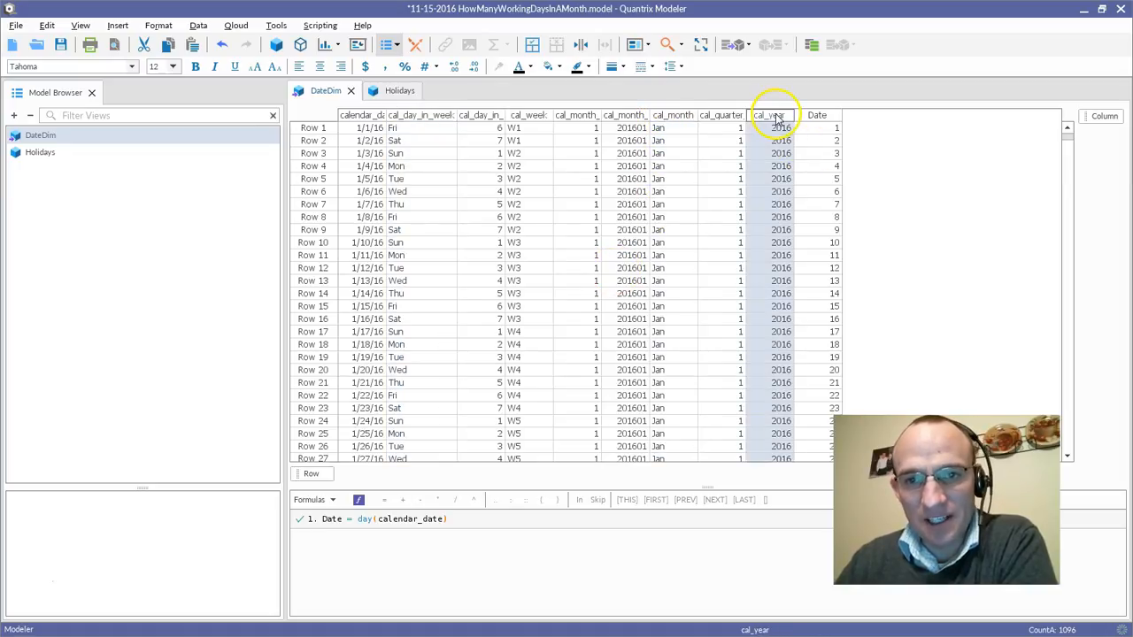
{"action": "left_click", "coordinate": [807, 231]}
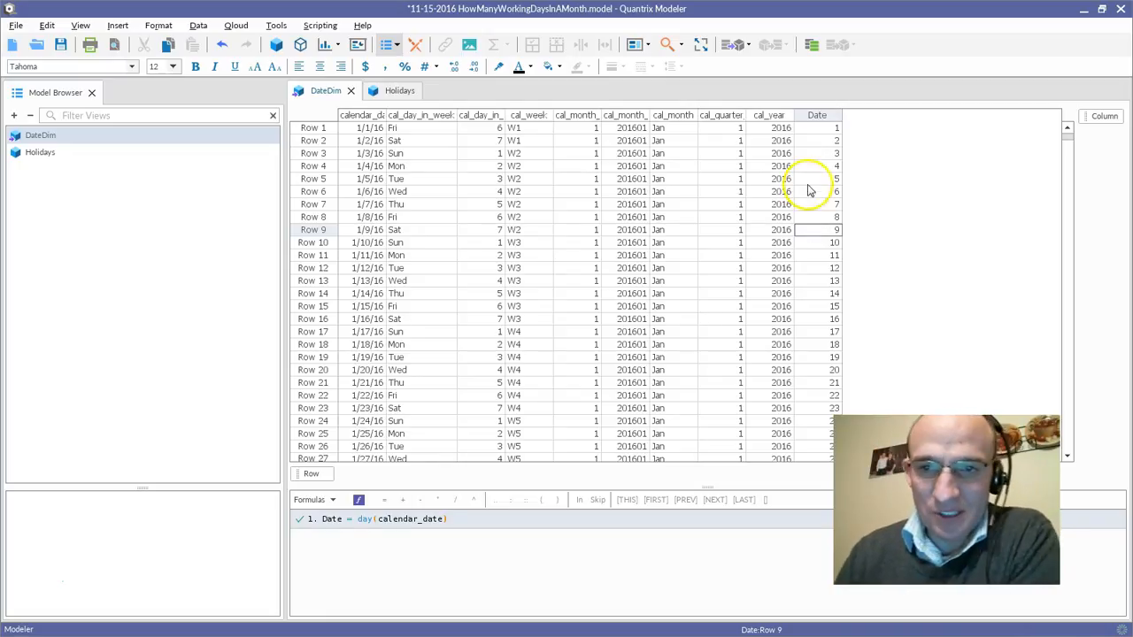
{"action": "left_click", "coordinate": [815, 115]}
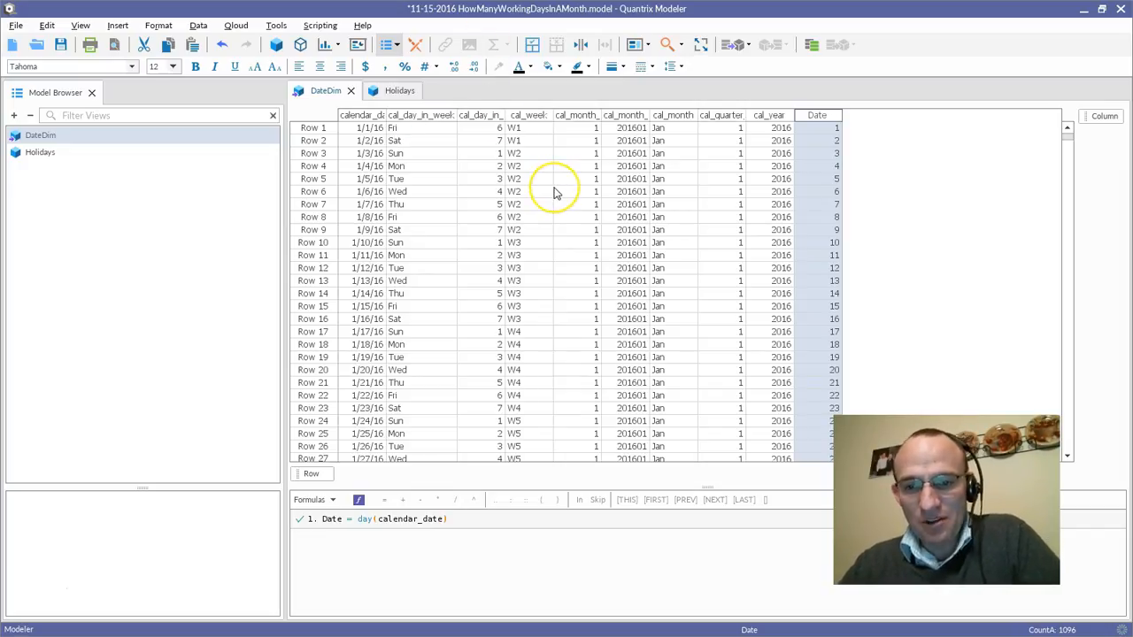
Start a new DataLink that takes Two Dimensional Matrix Data from the current model
{"action": "left_click", "coordinate": [198, 24]}
{"action": "mouse_move", "coordinate": [318, 43]}
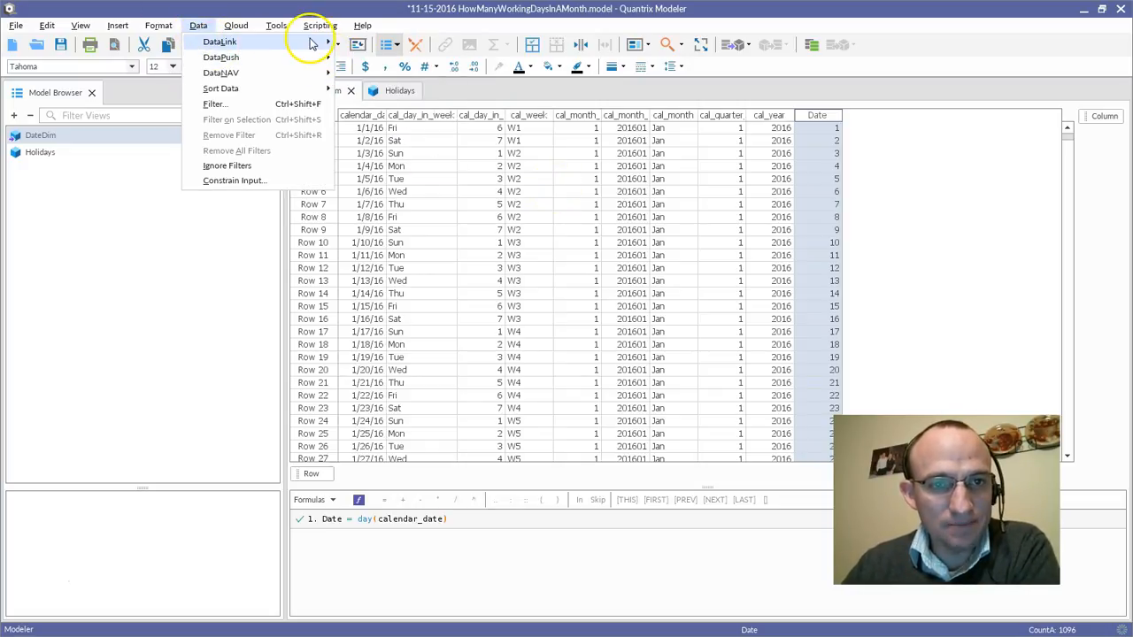
{"action": "left_click", "coordinate": [364, 44]}
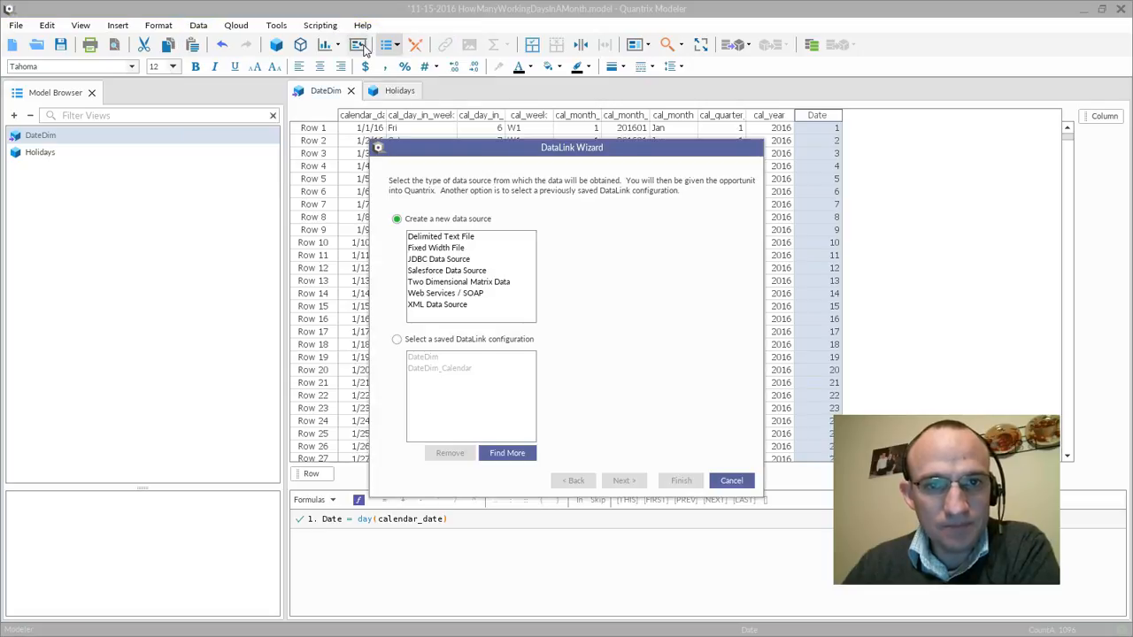
{"action": "left_click", "coordinate": [498, 283]}
{"action": "left_click", "coordinate": [624, 480]}
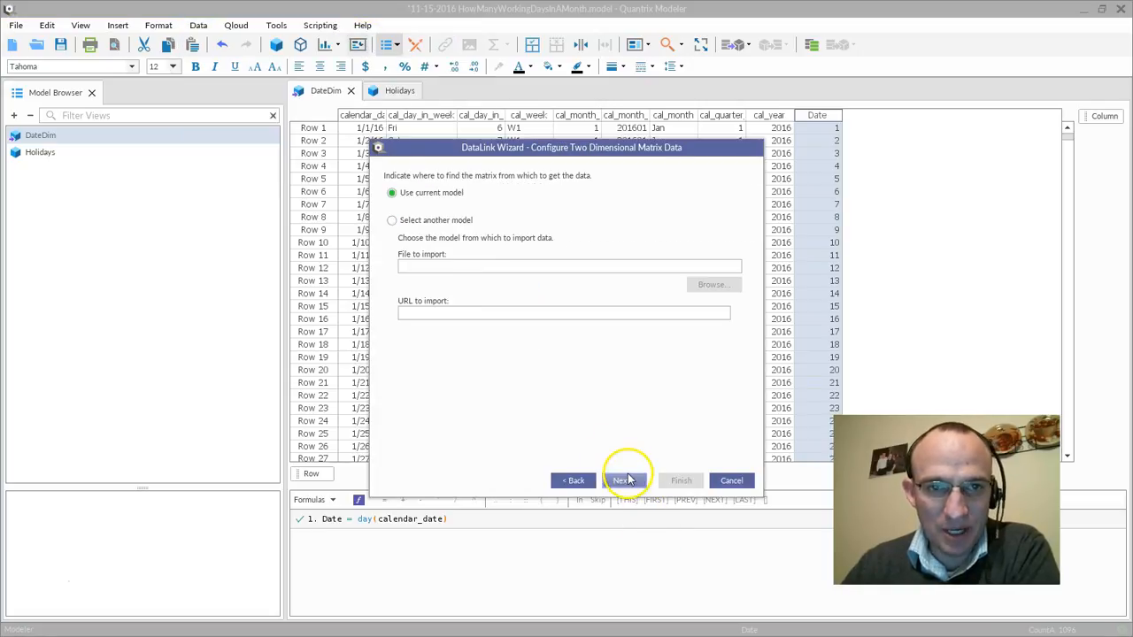
{"action": "left_click", "coordinate": [624, 481]}
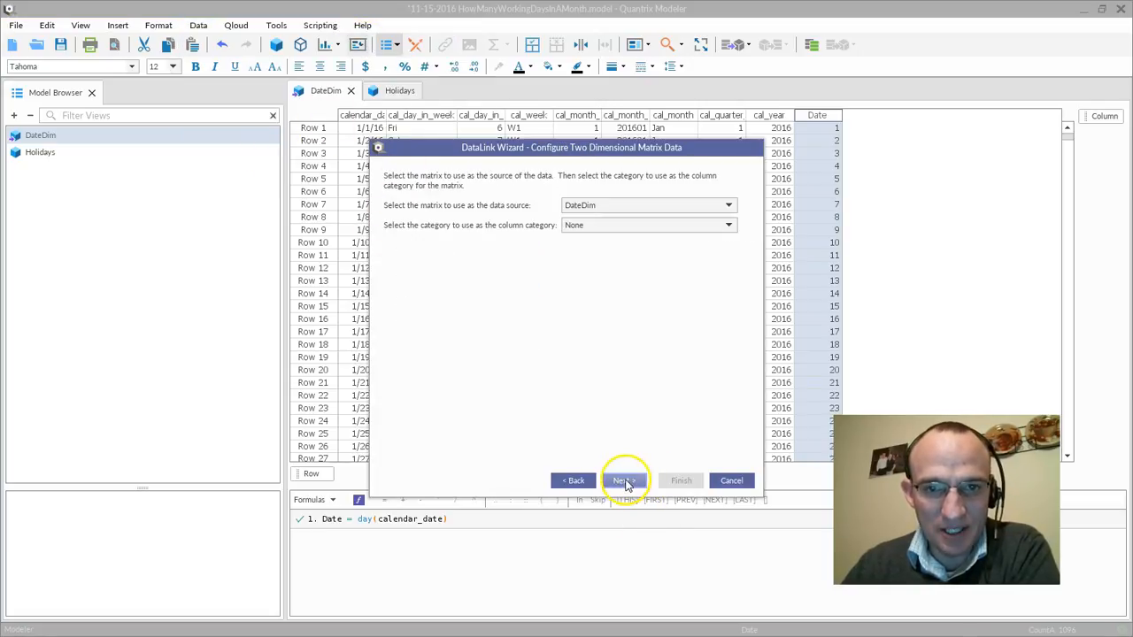
Use Column as the column category of the DateDim source matrix and accept the previewed data types
{"action": "left_click", "coordinate": [648, 232]}
{"action": "left_click", "coordinate": [647, 253]}
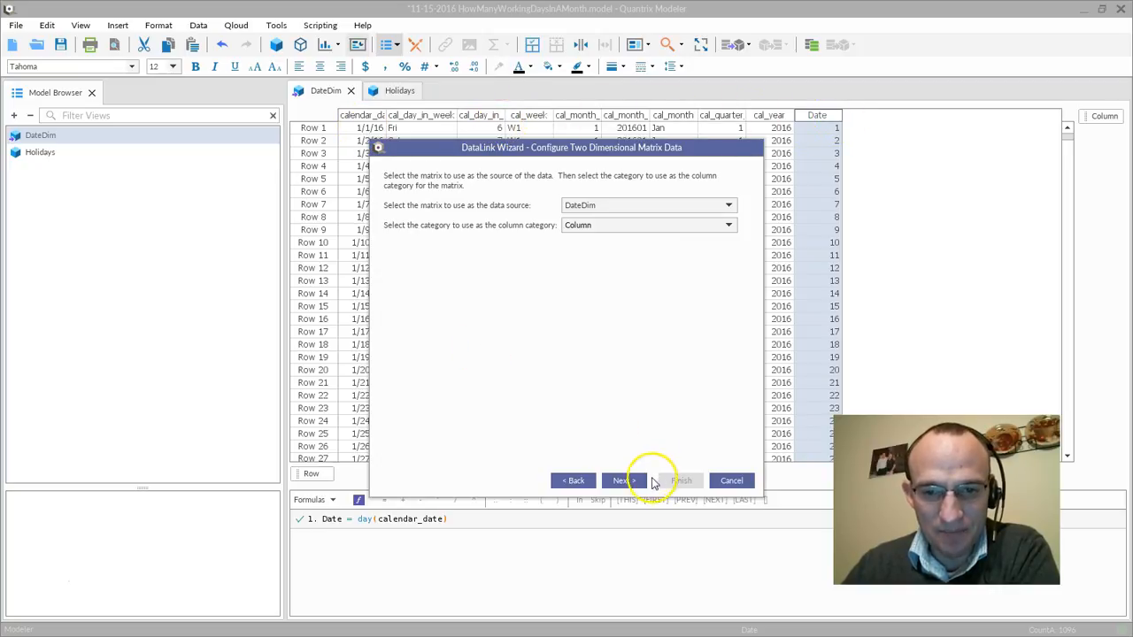
{"action": "left_click", "coordinate": [625, 481]}
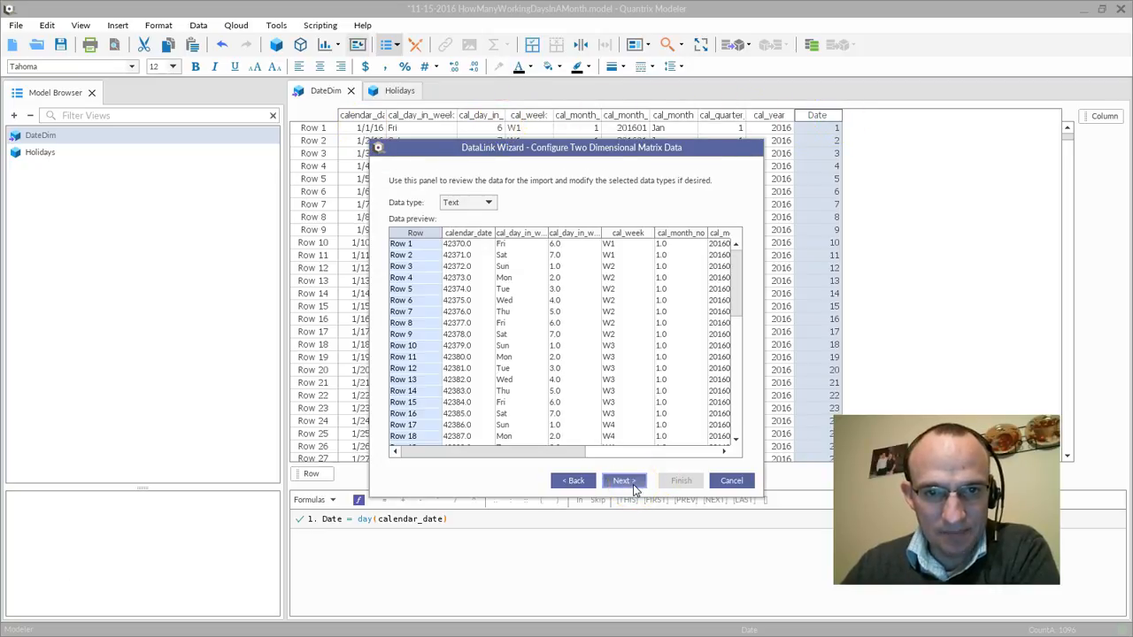
{"action": "left_click", "coordinate": [625, 481]}
{"action": "left_click", "coordinate": [634, 488]}
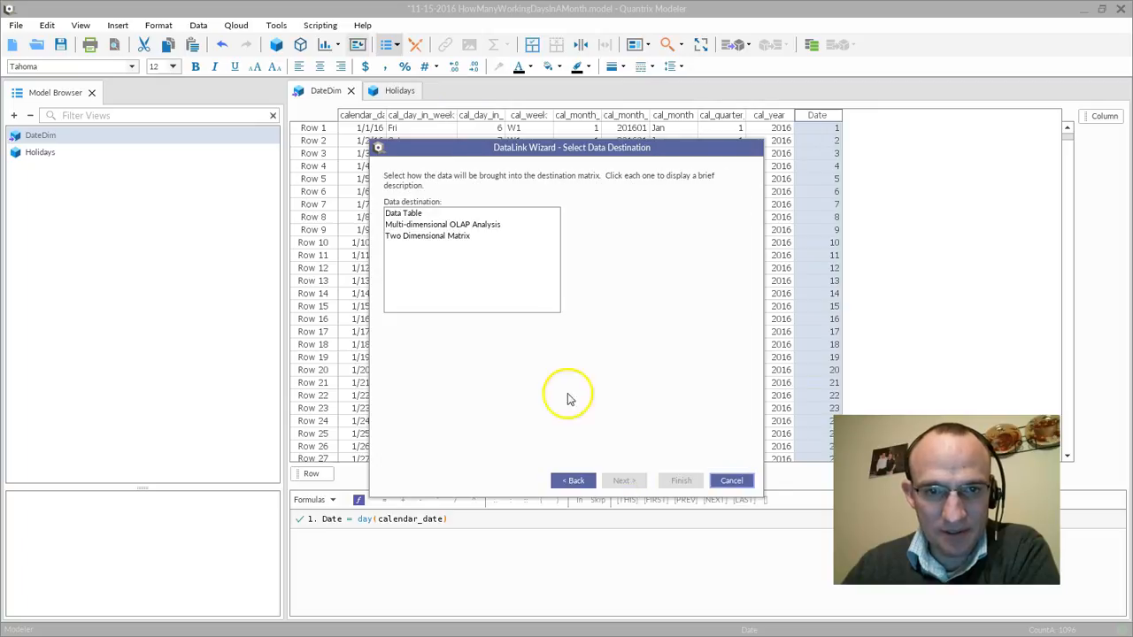
Choose Multi-dimensional OLAP Analysis as the data destination and import into a new matrix
{"action": "left_click", "coordinate": [432, 216]}
{"action": "double_click", "coordinate": [435, 226]}
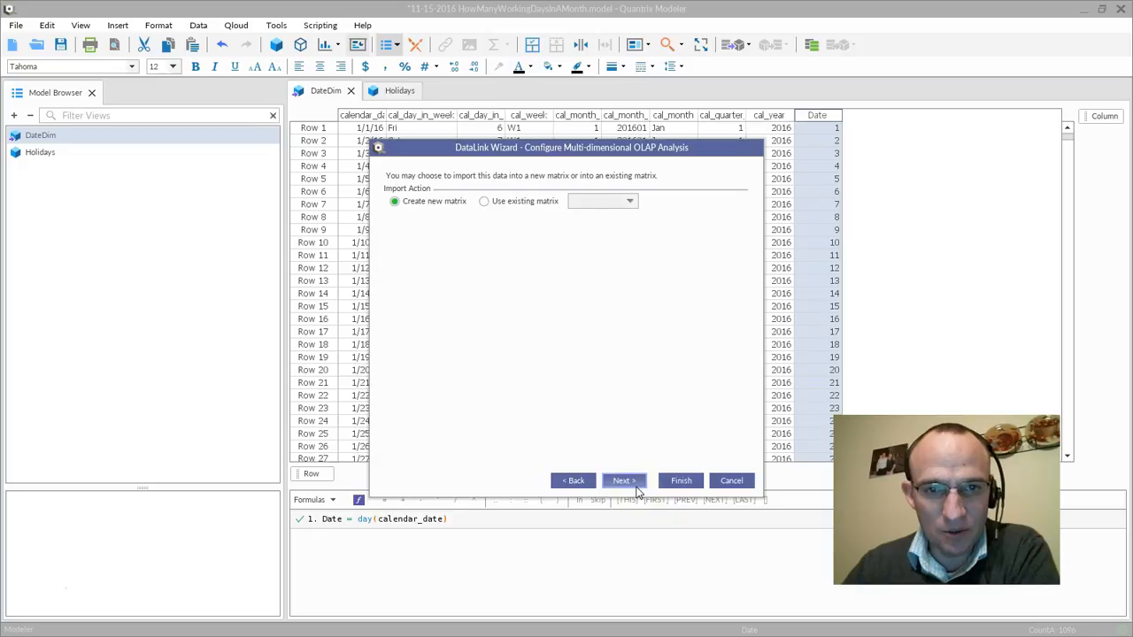
{"action": "left_click", "coordinate": [635, 487]}
Clear all columns from the import and include only cal_year as a Category with Ascending sort
{"action": "left_click", "coordinate": [483, 399]}
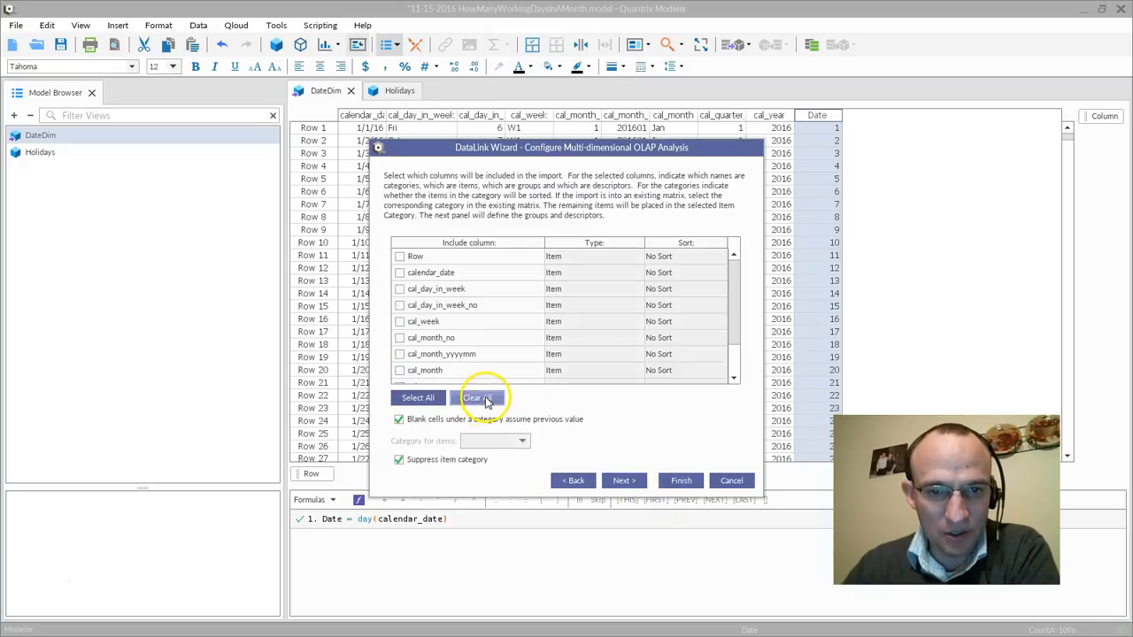
{"action": "scroll", "coordinate": [468, 323], "scroll_direction": "down", "scroll_amount": 1}
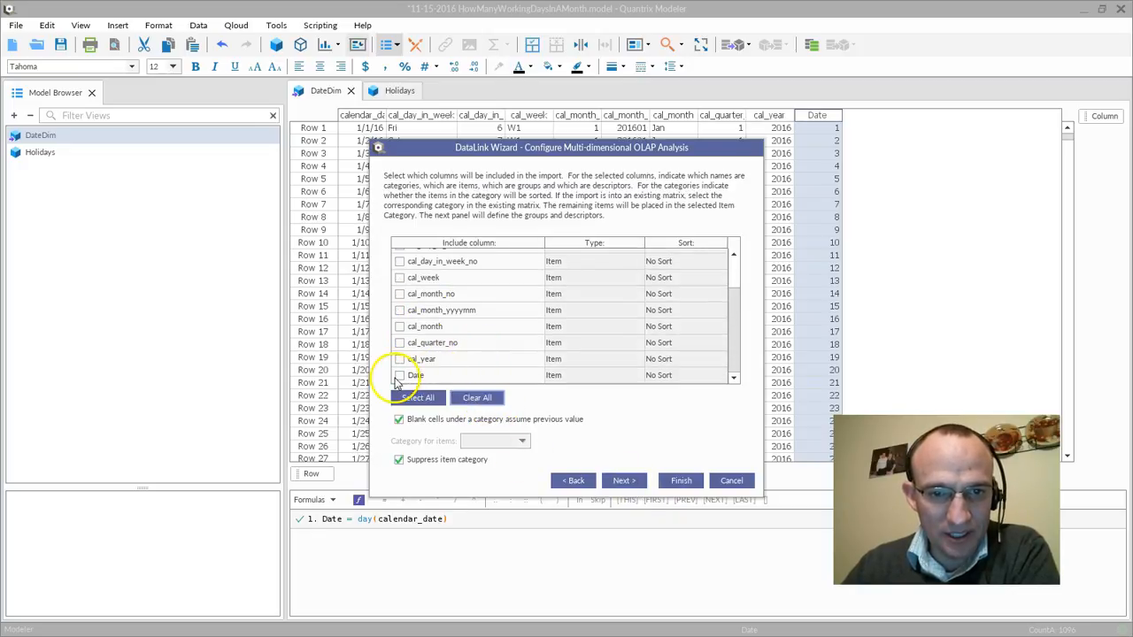
{"action": "left_click", "coordinate": [399, 360]}
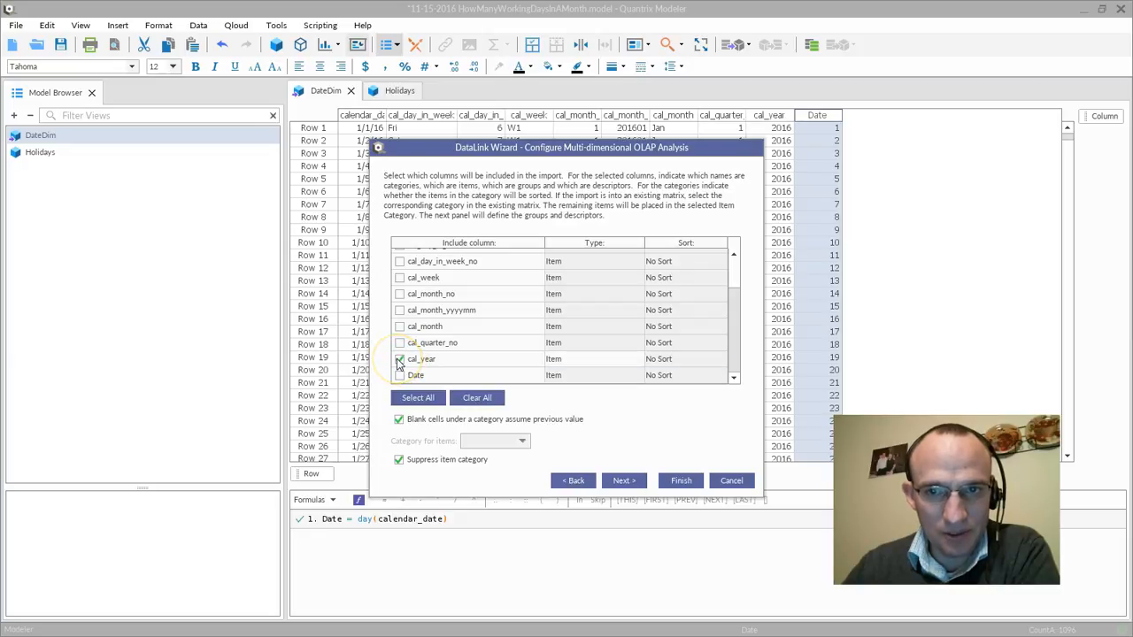
{"action": "left_click", "coordinate": [574, 359]}
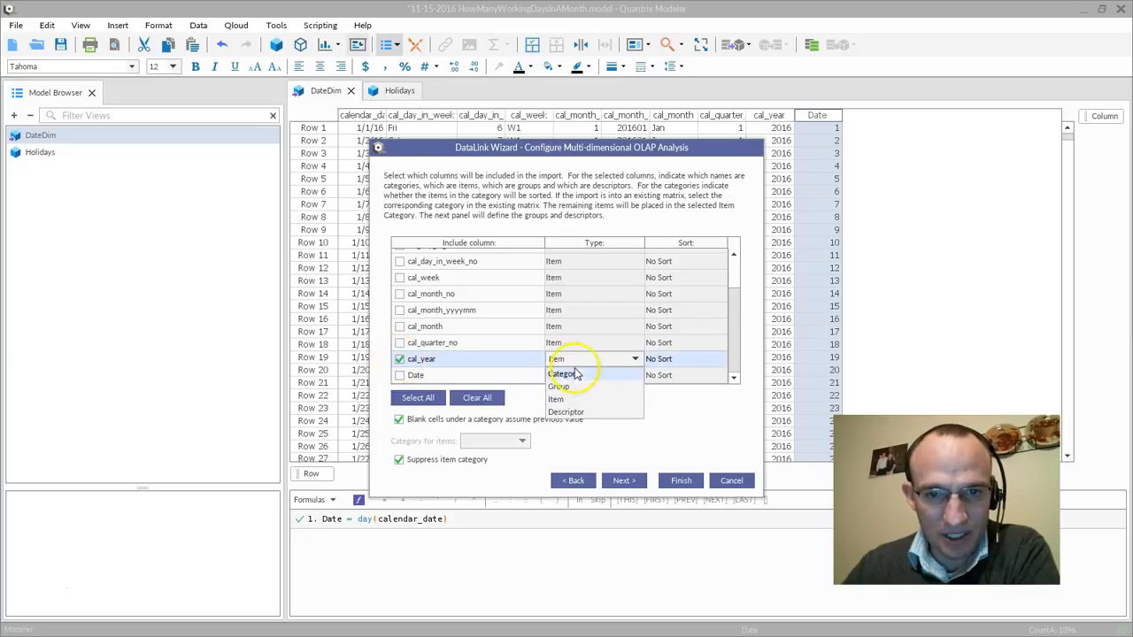
{"action": "left_click", "coordinate": [584, 372]}
{"action": "left_click", "coordinate": [666, 361]}
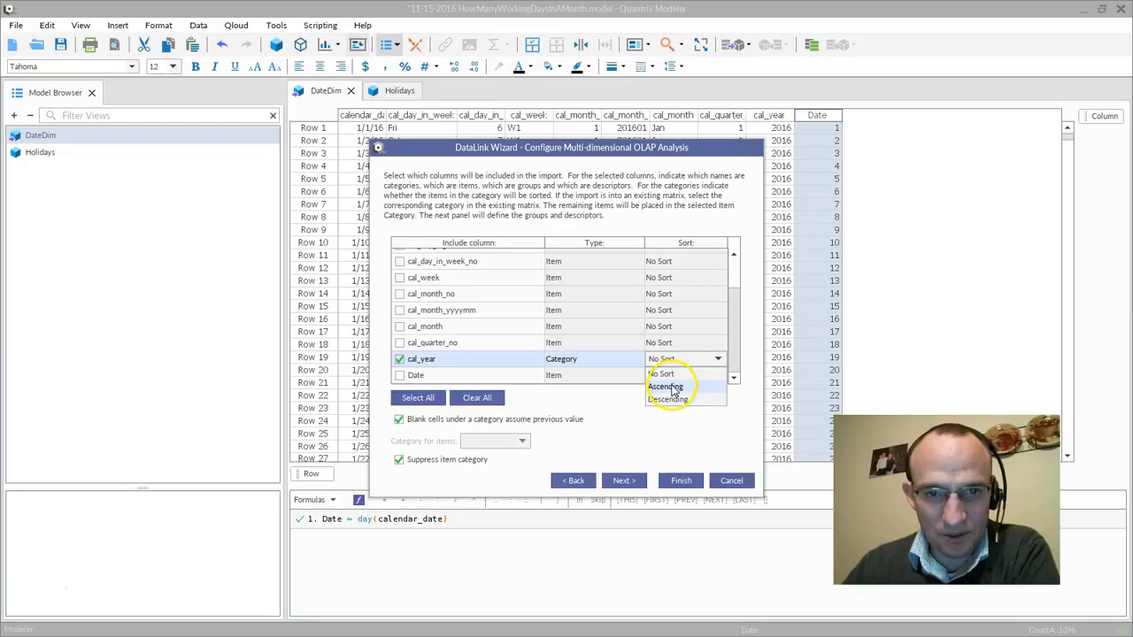
{"action": "left_click", "coordinate": [663, 386]}
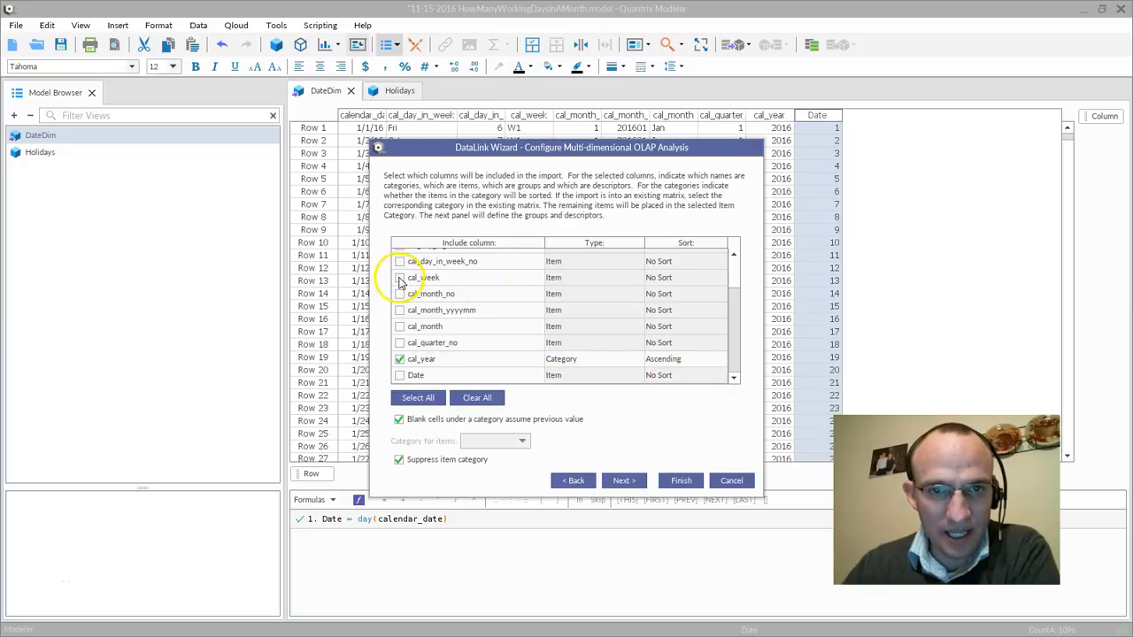
Include cal_day_in_week in the import as a Category with Ascending sort
{"action": "scroll", "coordinate": [400, 282], "scroll_direction": "up", "scroll_amount": 1}
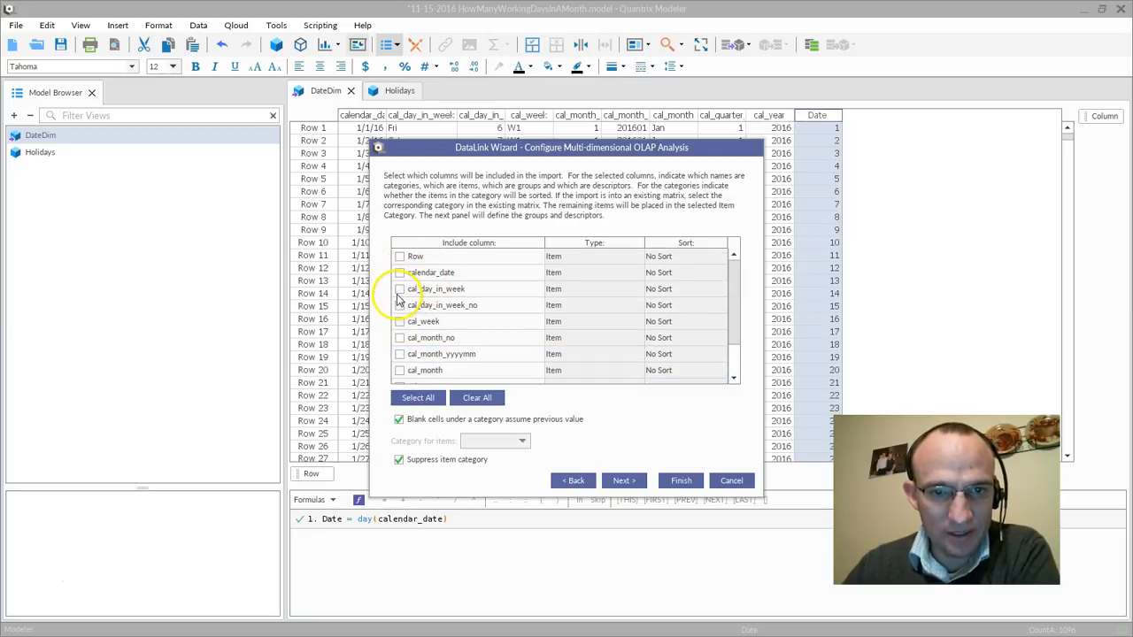
{"action": "left_click", "coordinate": [400, 291]}
{"action": "left_click", "coordinate": [611, 293]}
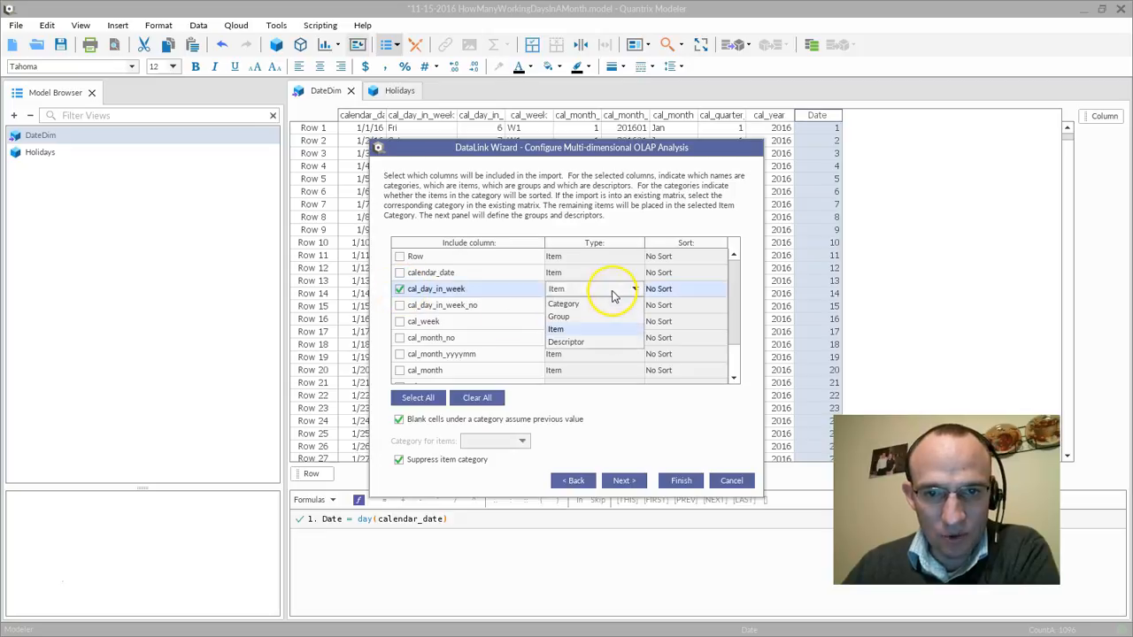
{"action": "left_click", "coordinate": [601, 310]}
{"action": "left_click", "coordinate": [704, 290]}
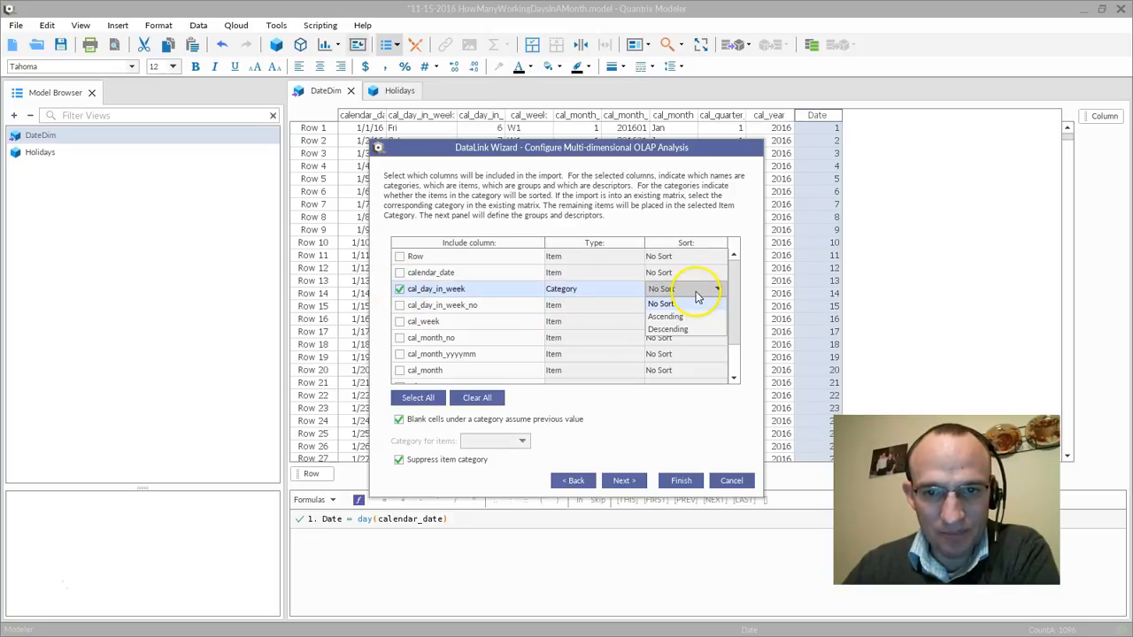
{"action": "left_click", "coordinate": [689, 317]}
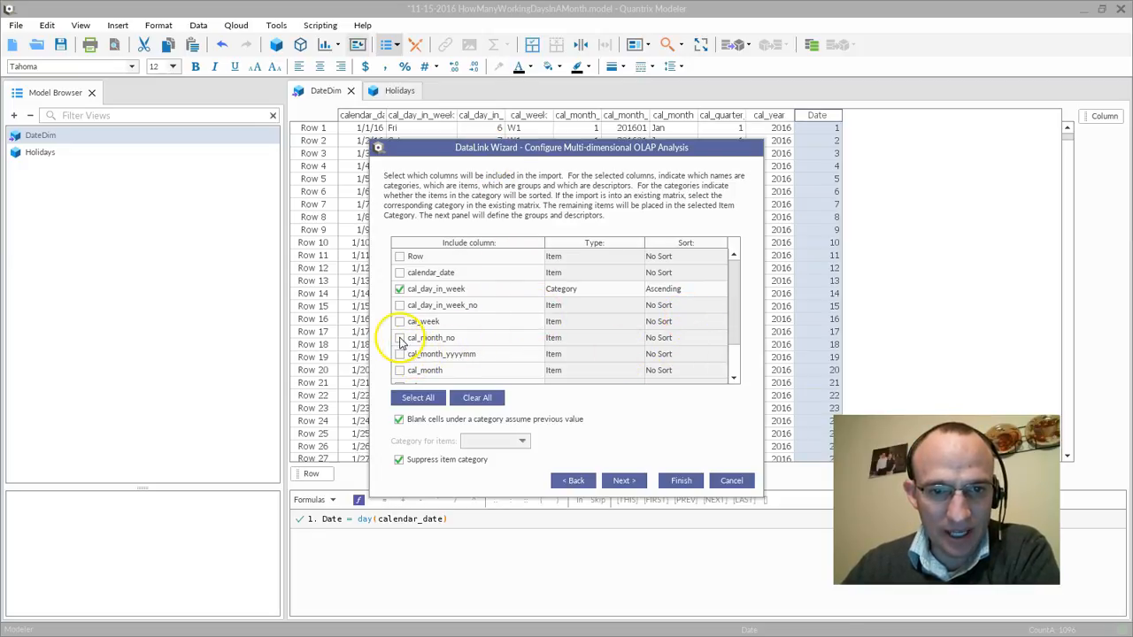
Include cal_month in the import as a Category, leaving it unsorted
{"action": "left_click_drag", "start_coordinate": [464, 147], "coordinate": [480, 223]}
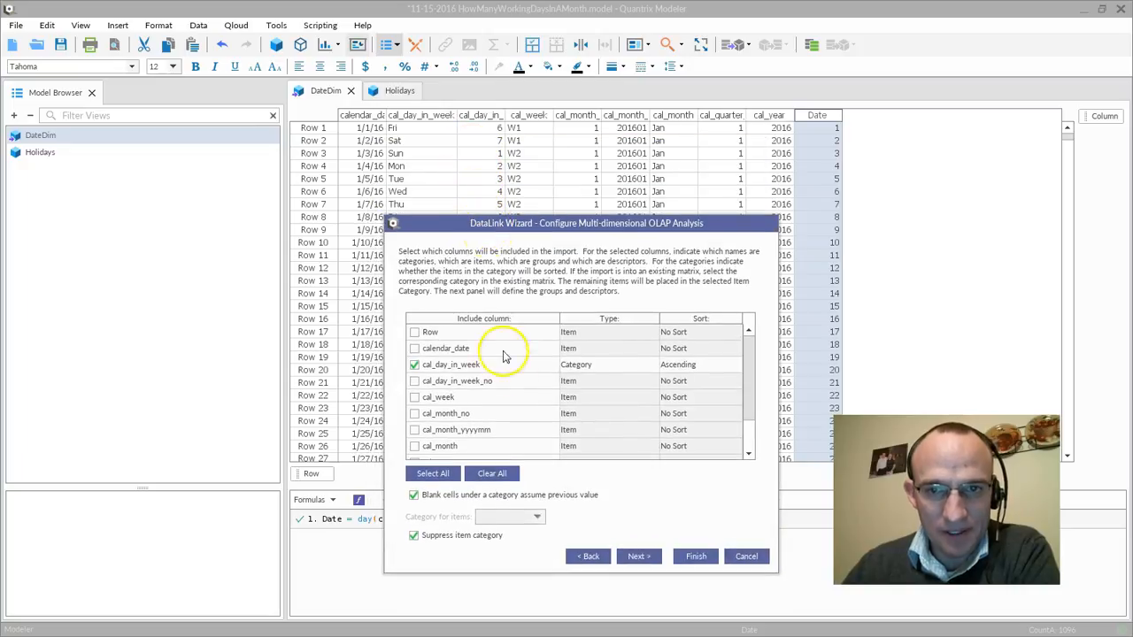
{"action": "scroll", "coordinate": [436, 434], "scroll_direction": "down", "scroll_amount": 3}
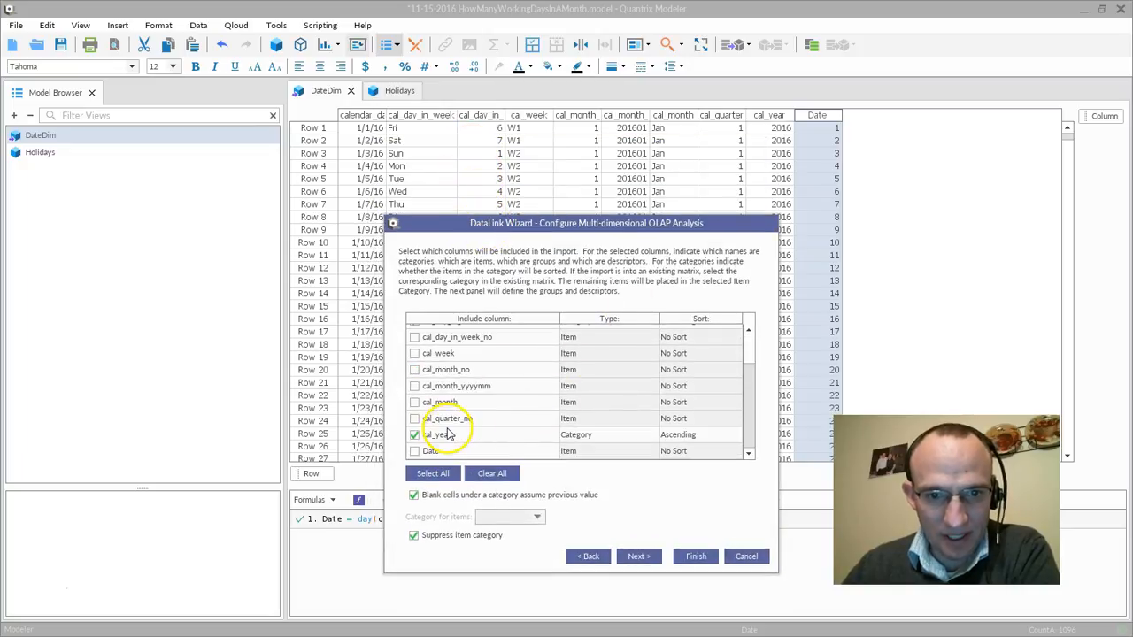
{"action": "left_click", "coordinate": [414, 402]}
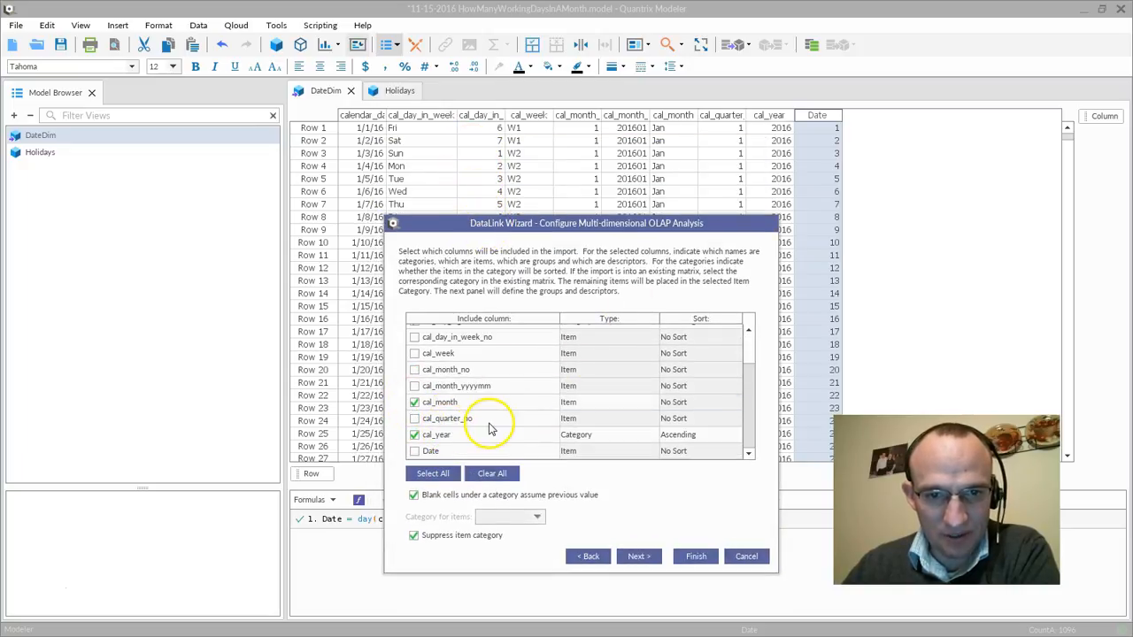
{"action": "left_click", "coordinate": [575, 403]}
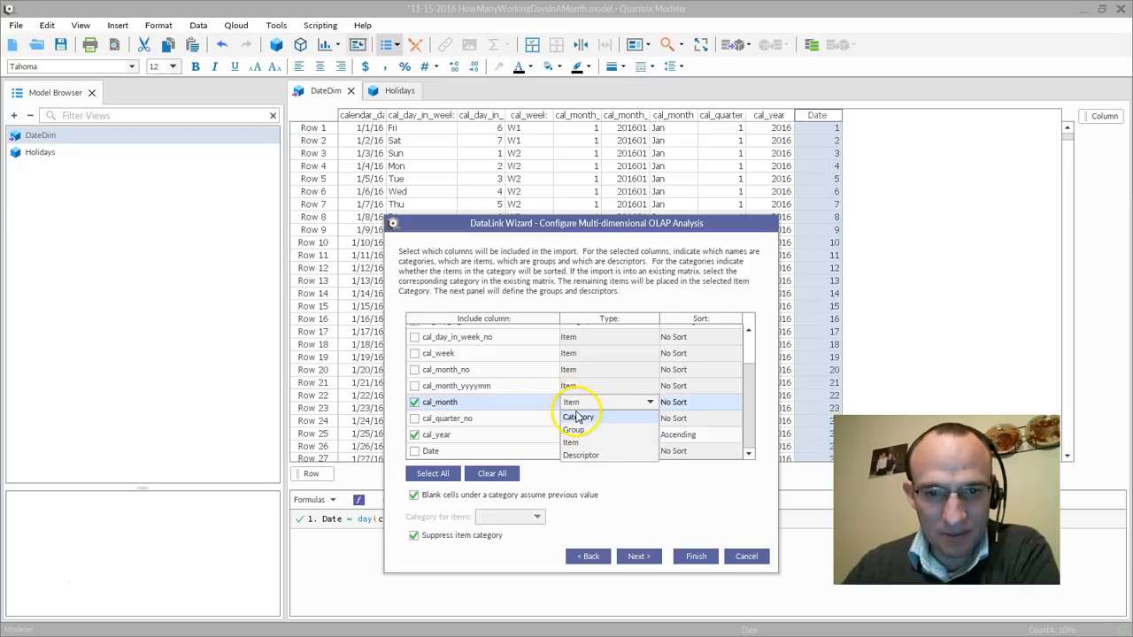
{"action": "left_click", "coordinate": [577, 416]}
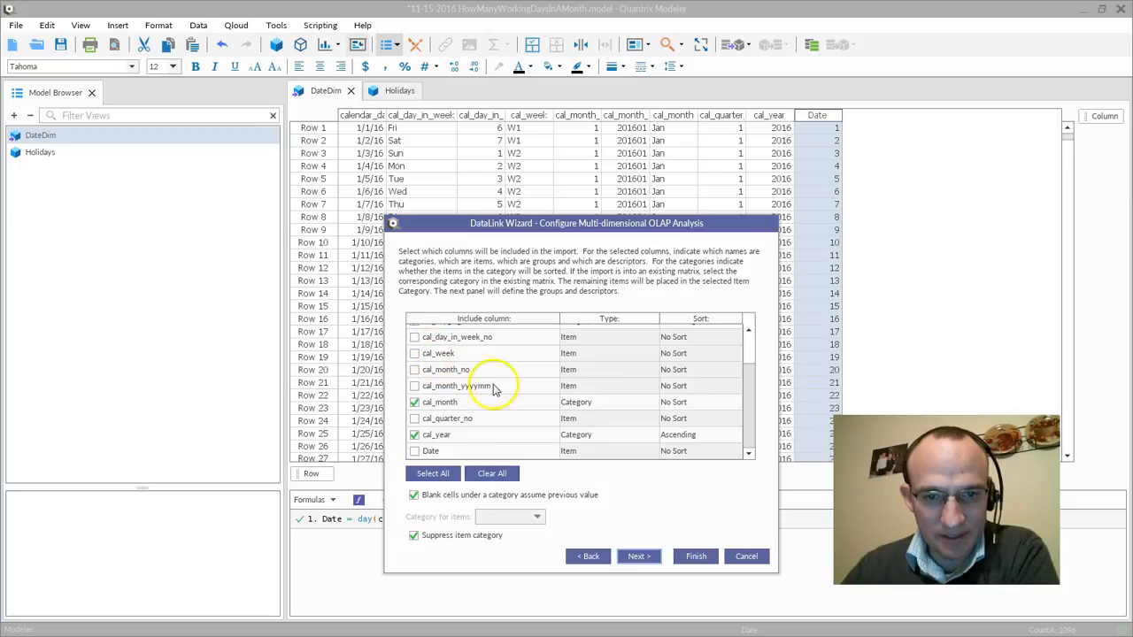
Include Date as an Item and proceed past the cal_year number format to the summarization methods
{"action": "left_click", "coordinate": [413, 452]}
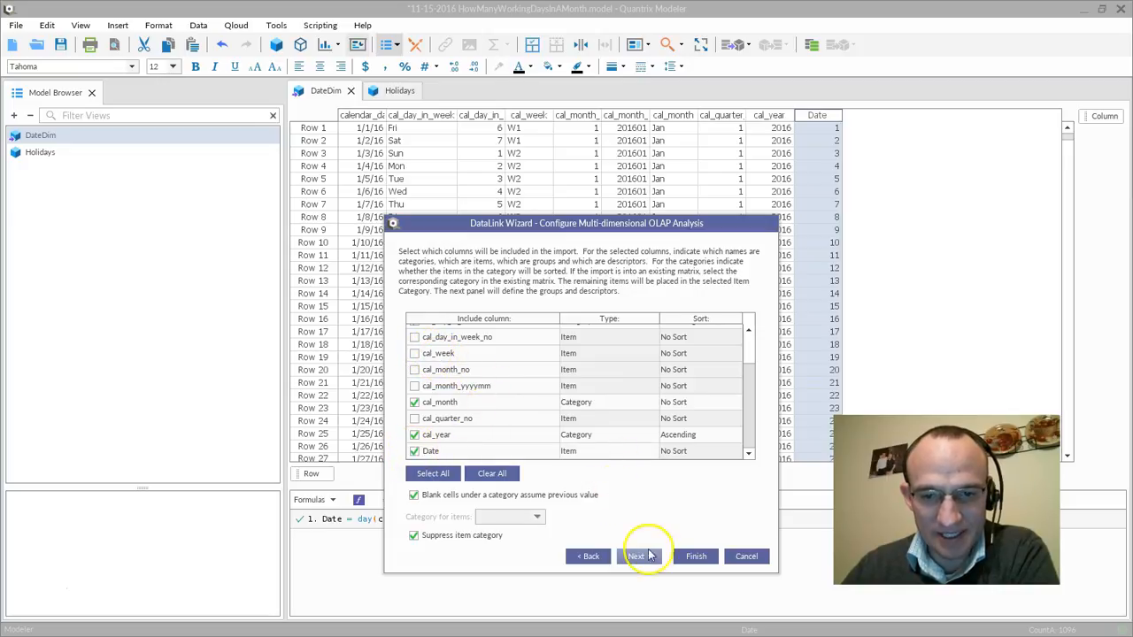
{"action": "left_click", "coordinate": [640, 557]}
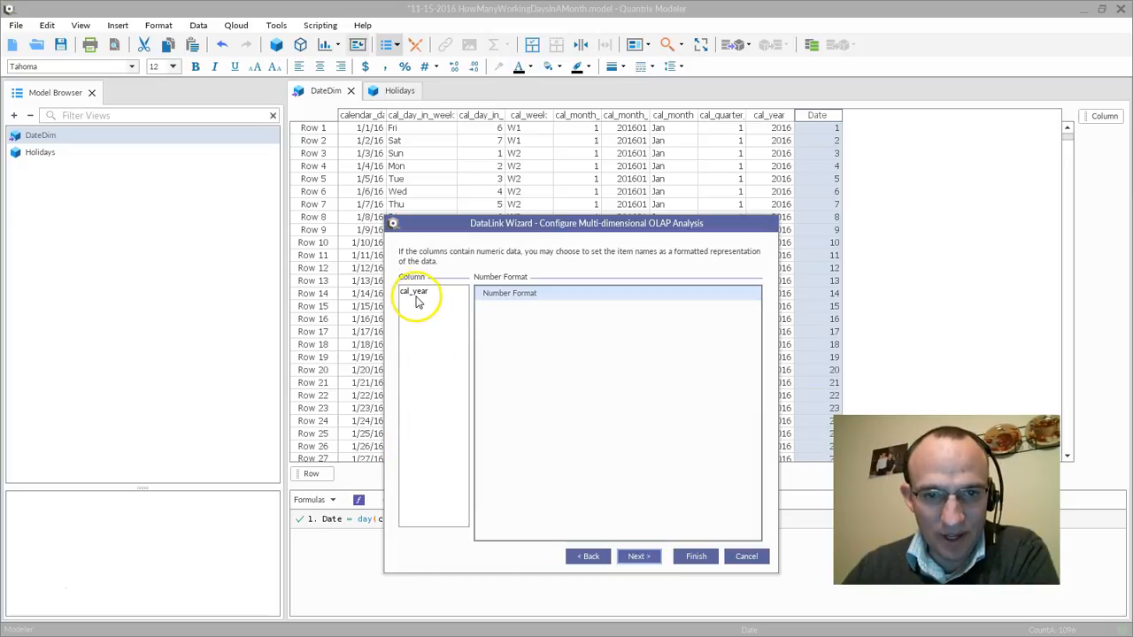
{"action": "left_click", "coordinate": [639, 556]}
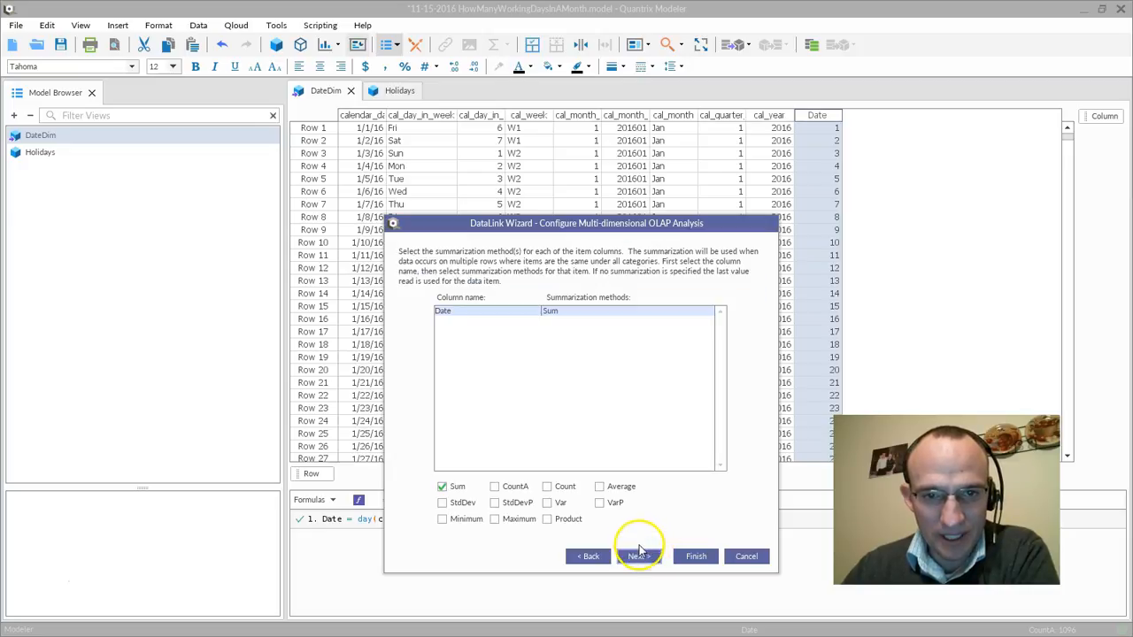
Summarize the Date item with CountA only, instead of Sum
{"action": "left_click", "coordinate": [443, 489]}
{"action": "left_click", "coordinate": [495, 487]}
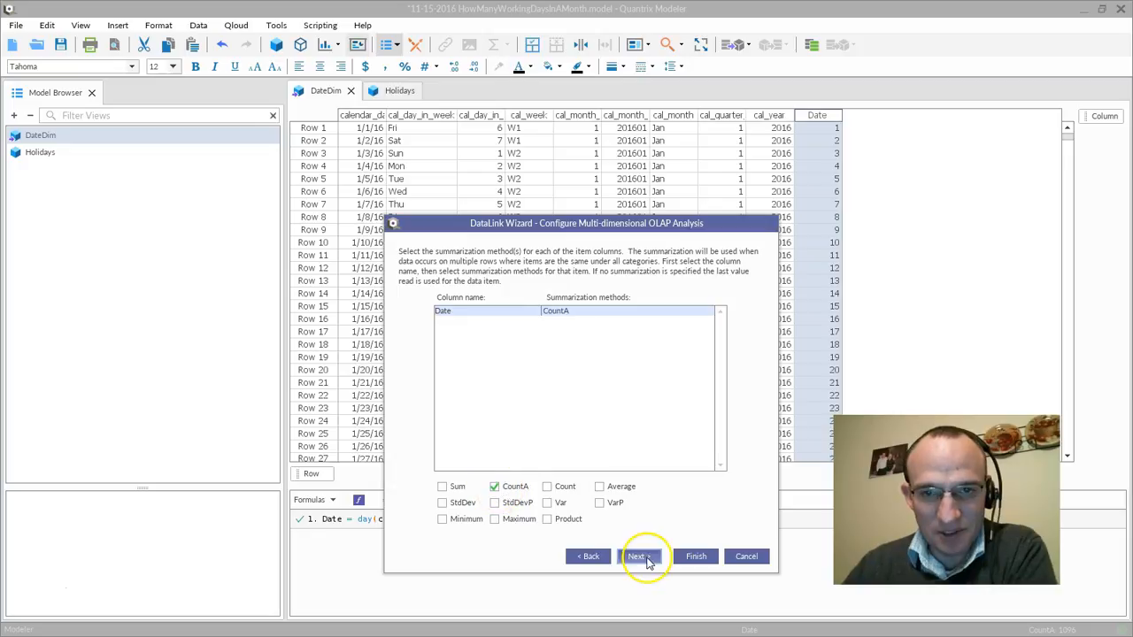
{"action": "left_click", "coordinate": [639, 556]}
Enable removal of previously imported category items and data not present in the update, and finish the DataLink import
{"action": "left_click", "coordinate": [413, 531]}
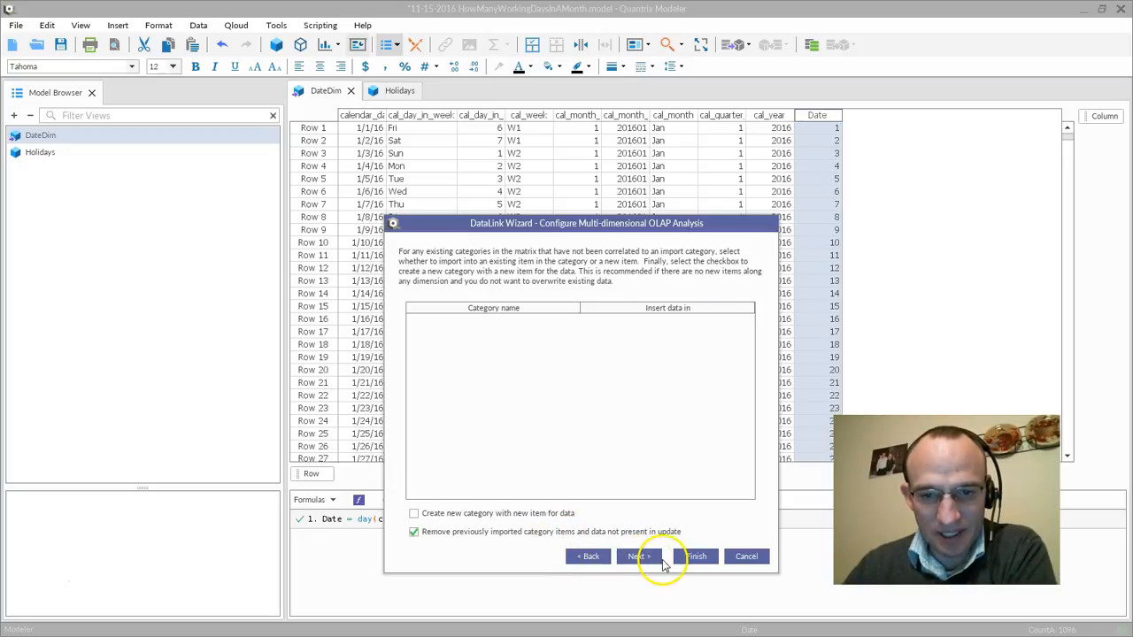
{"action": "left_click", "coordinate": [651, 560]}
{"action": "left_click", "coordinate": [696, 557]}
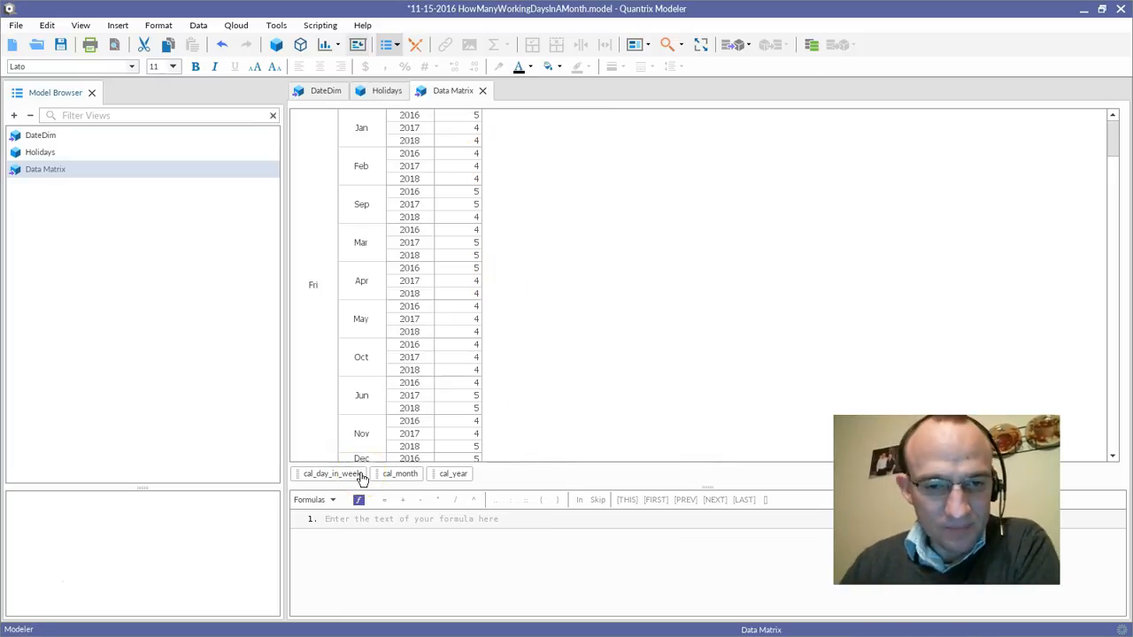
Pivot the new matrix so cal_day_in_week runs across the columns and cal_month is nested within cal_year on the rows
{"action": "left_click_drag", "start_coordinate": [358, 475], "coordinate": [1108, 119]}
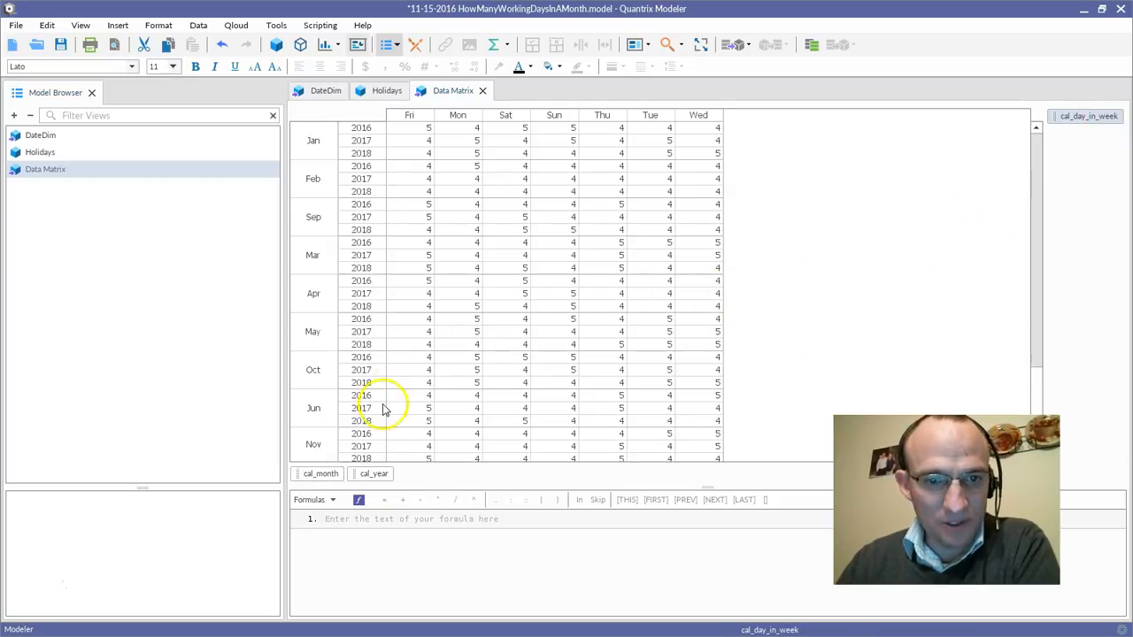
{"action": "left_click_drag", "start_coordinate": [372, 473], "coordinate": [296, 472]}
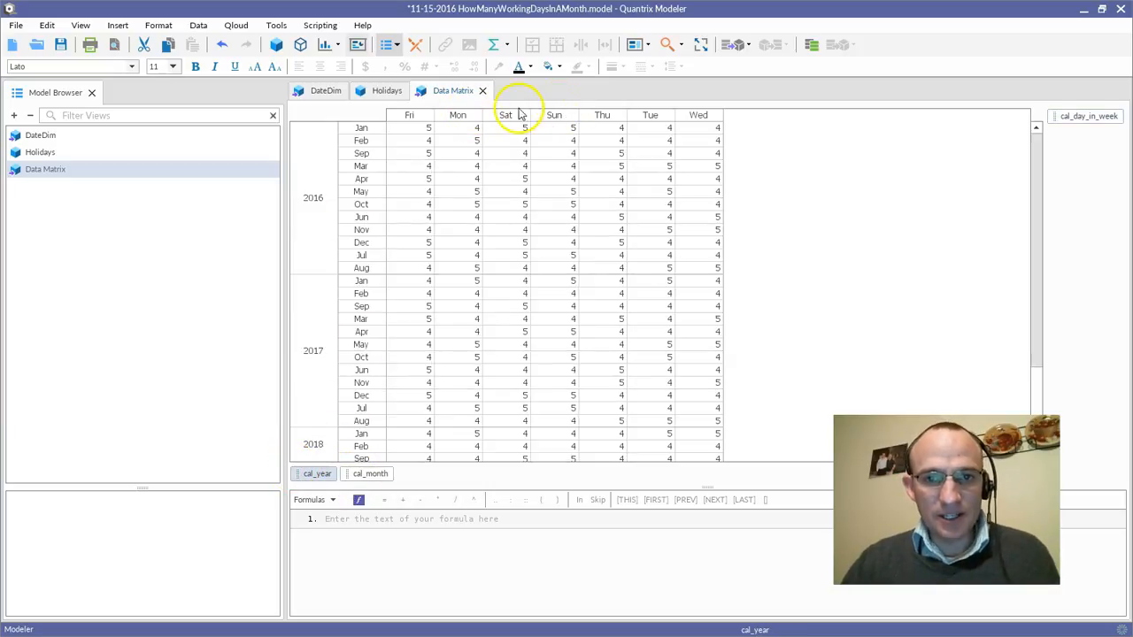
Reorder the weekday columns by placing Mon first and moving Fri, Sat and Sun together to the end
{"action": "left_click", "coordinate": [459, 116]}
{"action": "key", "text": "alt+Left"}
{"action": "key", "text": "Right"}
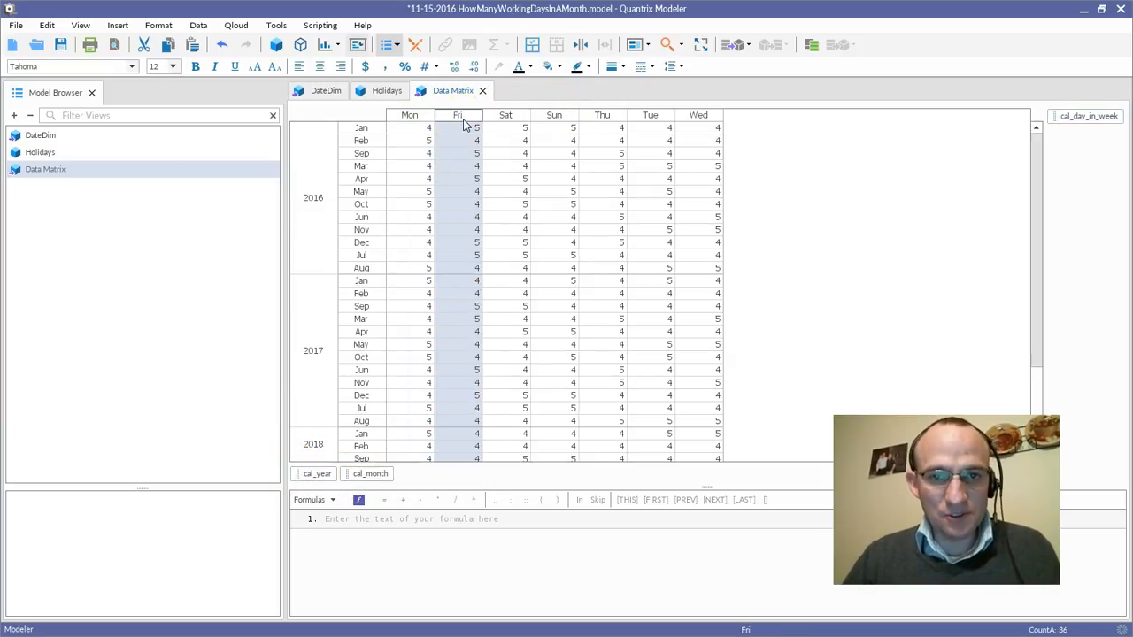
{"action": "key", "text": "Right"}
{"action": "key", "text": "Left"}
{"action": "key", "text": "shift+Right"}
{"action": "key", "text": "shift+Right"}
{"action": "key", "text": "alt+Right"}
{"action": "key", "text": "alt+Right"}
{"action": "key", "text": "alt+Right"}
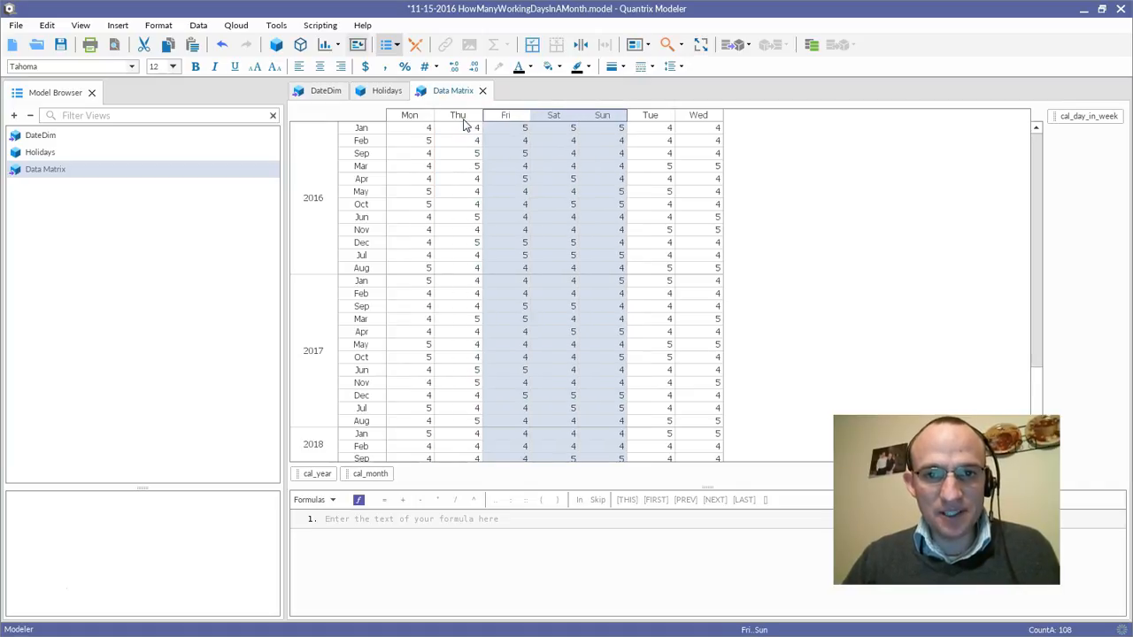
Move the Tue and Wed columns ahead of Thu so the weekdays run from Mon to Sun
{"action": "key", "text": "Left"}
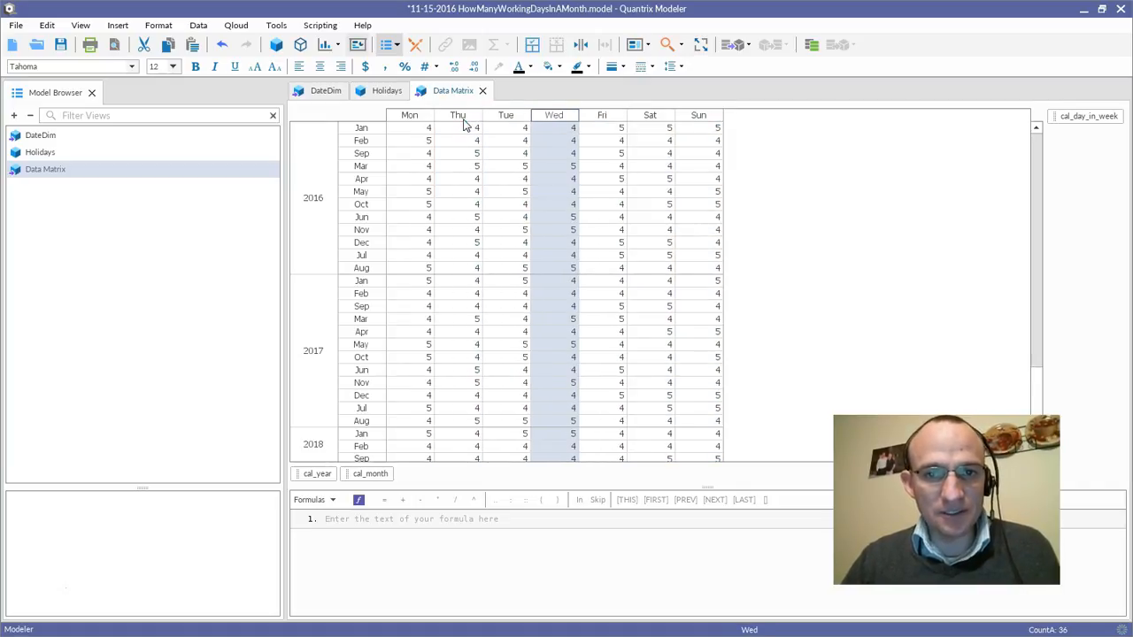
{"action": "key", "text": "Left"}
{"action": "key", "text": "shift+Right"}
{"action": "key", "text": "alt+Left"}
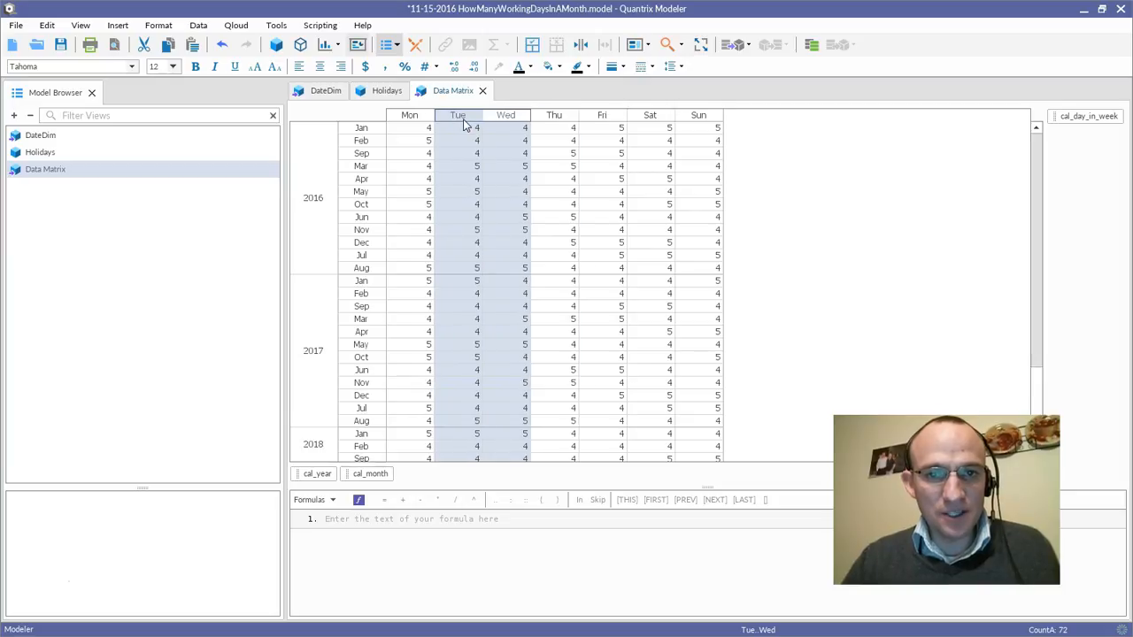
{"action": "key", "text": "Right"}
{"action": "key", "text": "Right"}
{"action": "key", "text": "Right"}
{"action": "key", "text": "Right"}
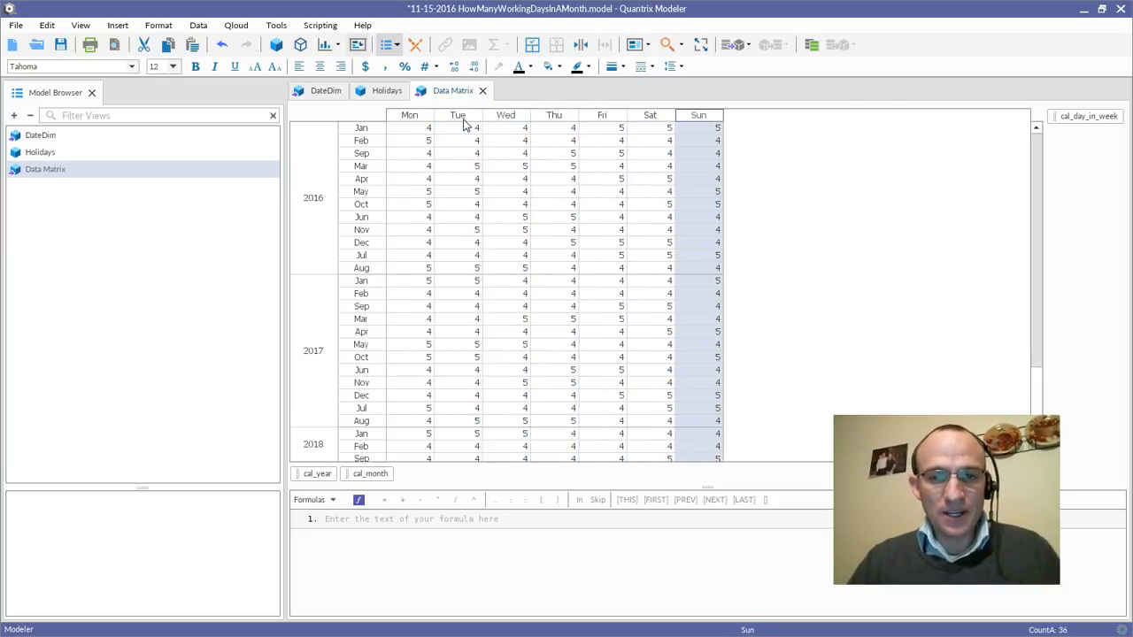
Examine the weekday counts in the 2016 month rows, including the Mon to Fri counts for January
{"action": "left_click", "coordinate": [416, 129]}
{"action": "left_click", "coordinate": [471, 142]}
{"action": "left_click", "coordinate": [561, 154]}
{"action": "left_click", "coordinate": [523, 183]}
{"action": "left_click", "coordinate": [550, 240]}
{"action": "left_click", "coordinate": [550, 171]}
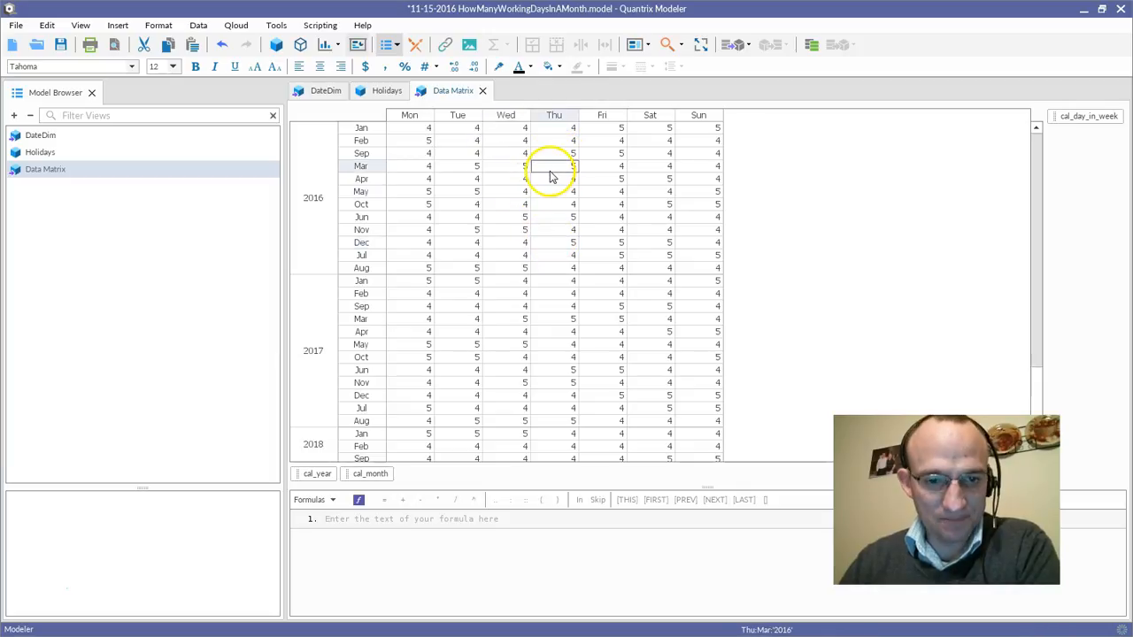
{"action": "left_click", "coordinate": [419, 131]}
{"action": "left_click", "coordinate": [458, 133]}
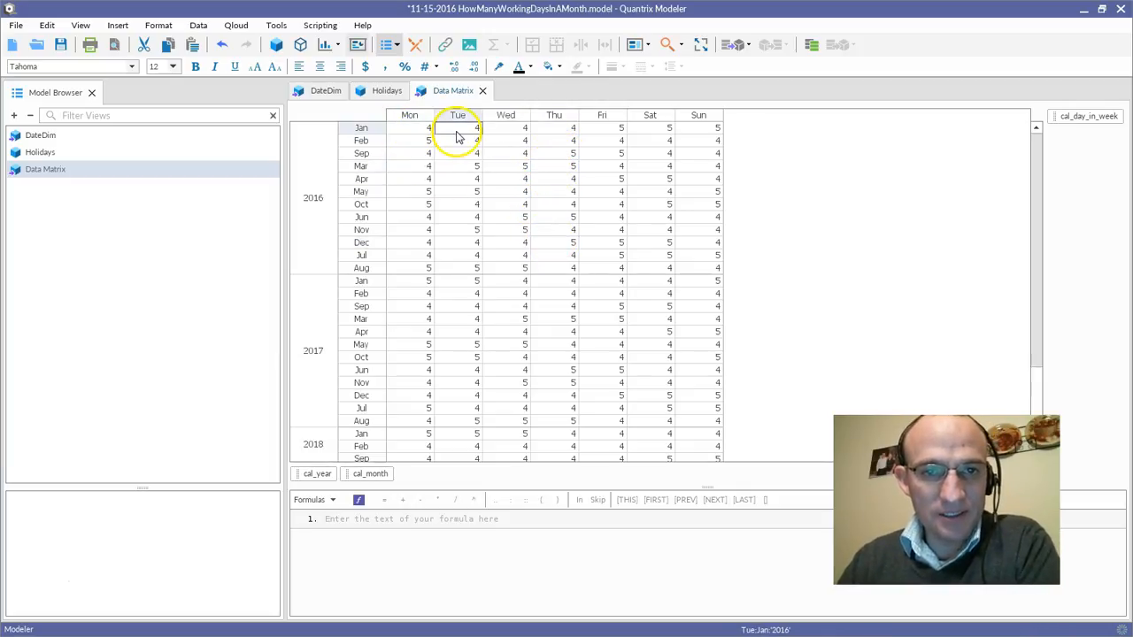
{"action": "left_click", "coordinate": [430, 131]}
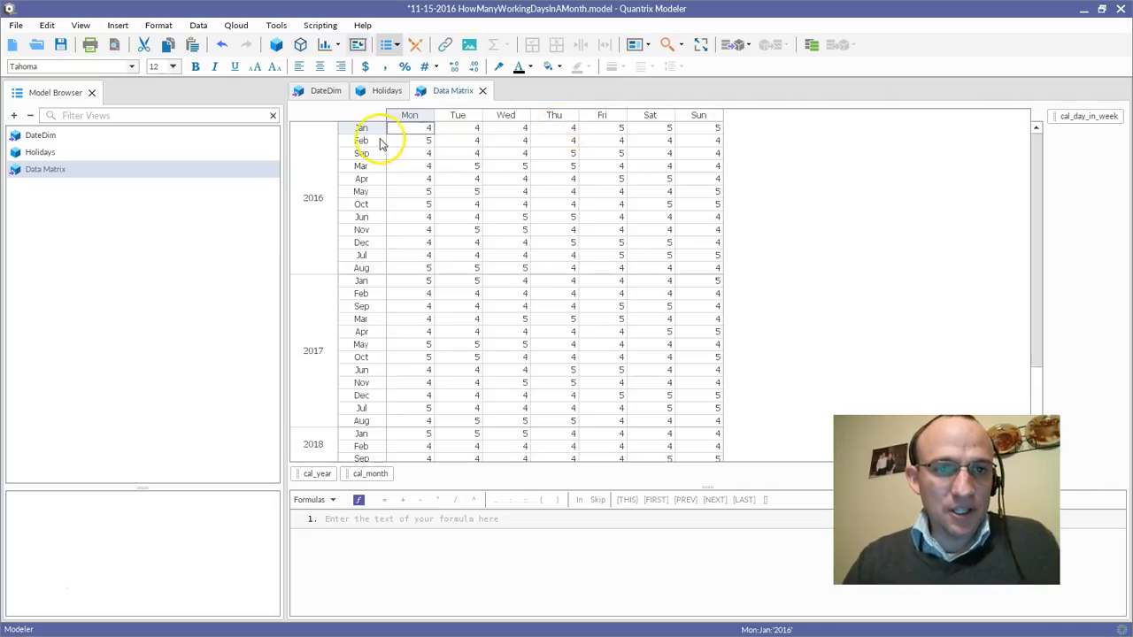
{"action": "left_click", "coordinate": [620, 133]}
{"action": "left_click_drag", "start_coordinate": [620, 133], "coordinate": [414, 140]}
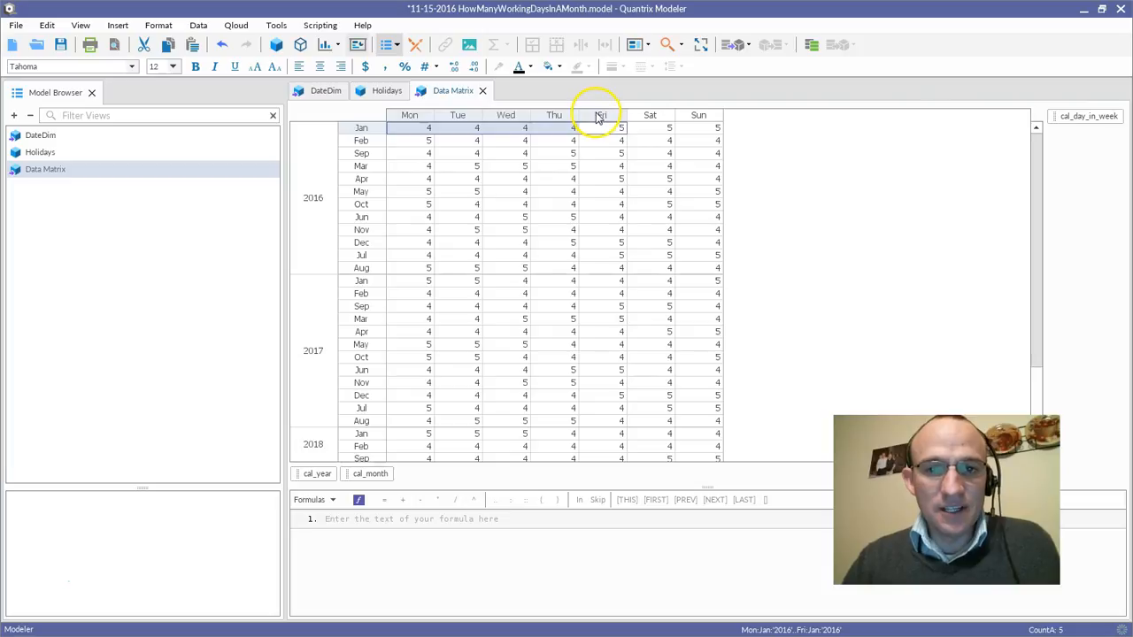
Group the Mon to Fri columns and name the group "Working Days"
{"action": "left_click_drag", "start_coordinate": [600, 118], "coordinate": [409, 131]}
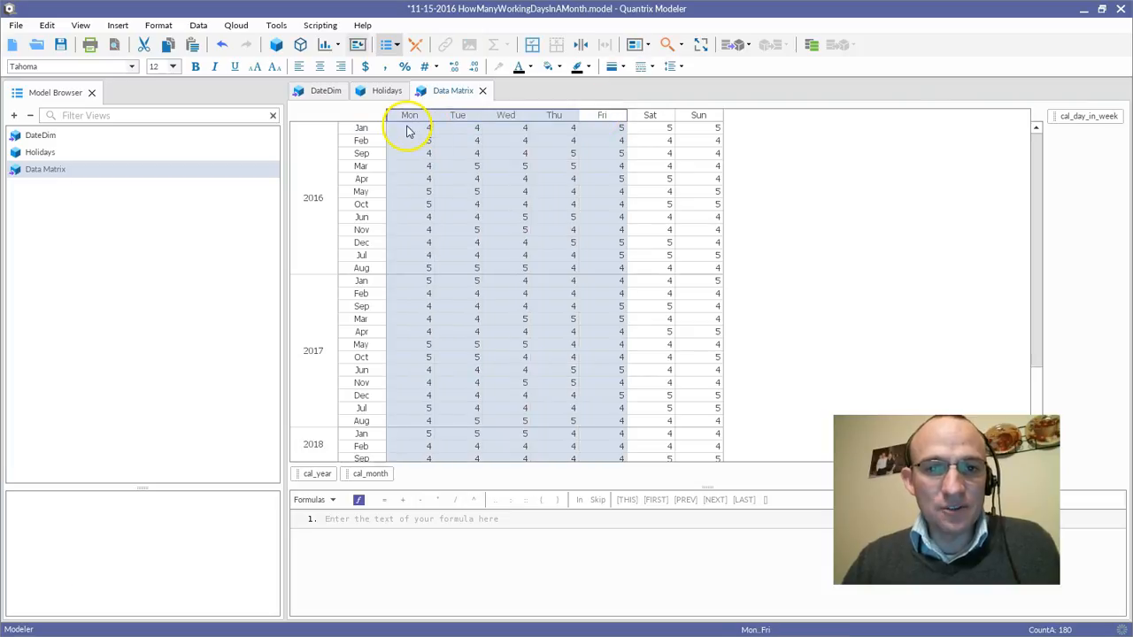
{"action": "left_click", "coordinate": [532, 45]}
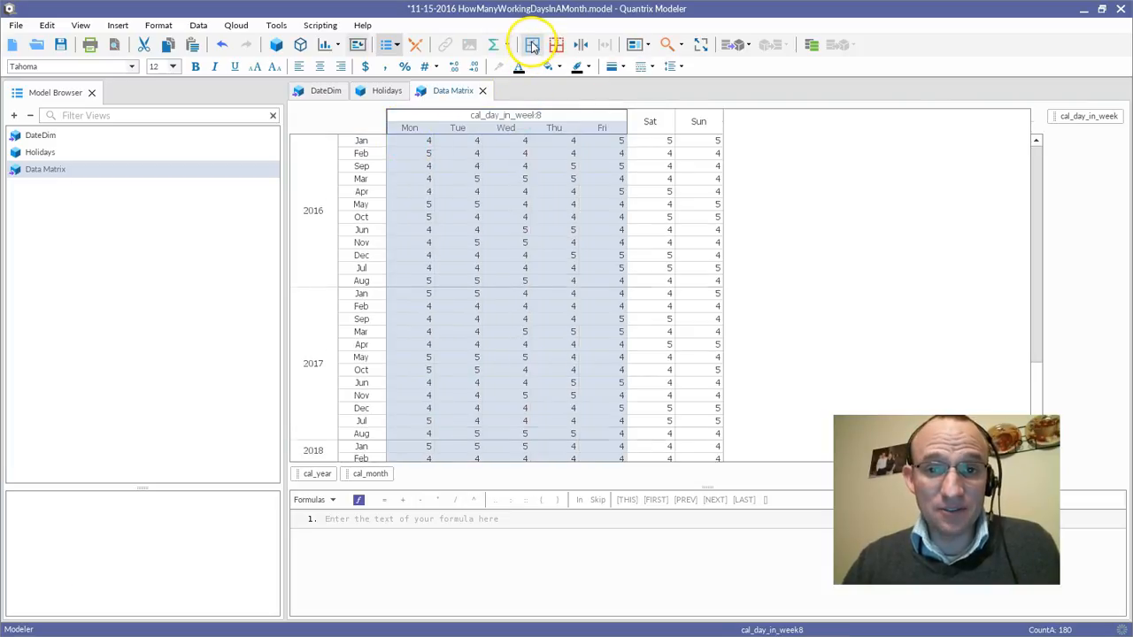
{"action": "double_click", "coordinate": [508, 116]}
{"action": "type", "text": "Working Days"}
{"action": "key", "text": "Return"}
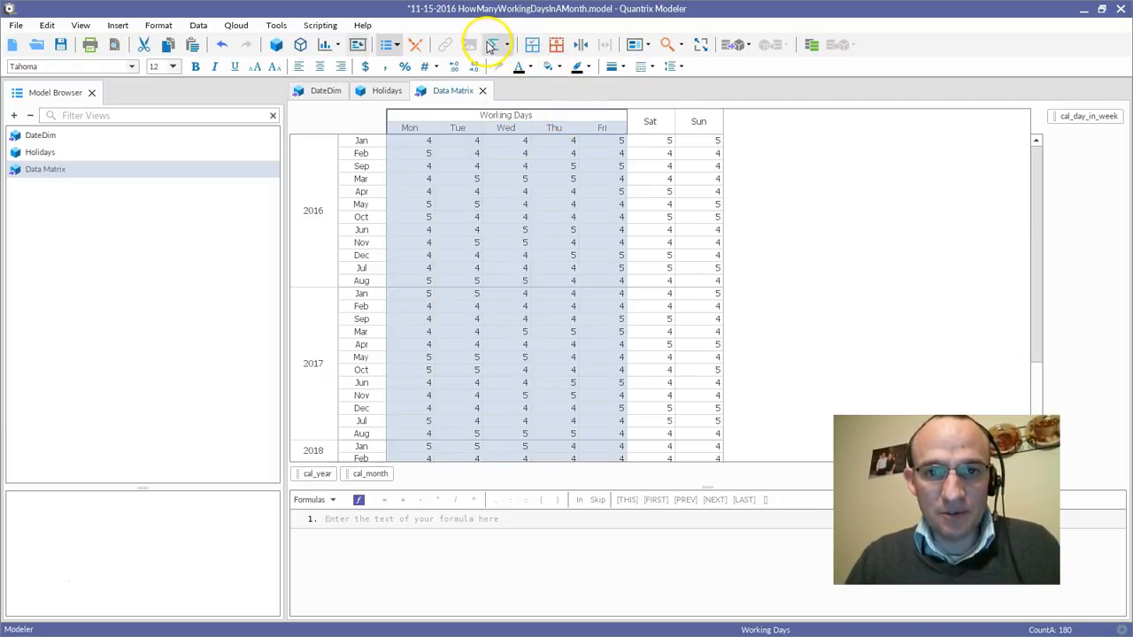
Add a sum summary item to the Working Days group and make its column bold
{"action": "left_click", "coordinate": [494, 44]}
{"action": "left_click", "coordinate": [665, 144]}
{"action": "left_click", "coordinate": [664, 131]}
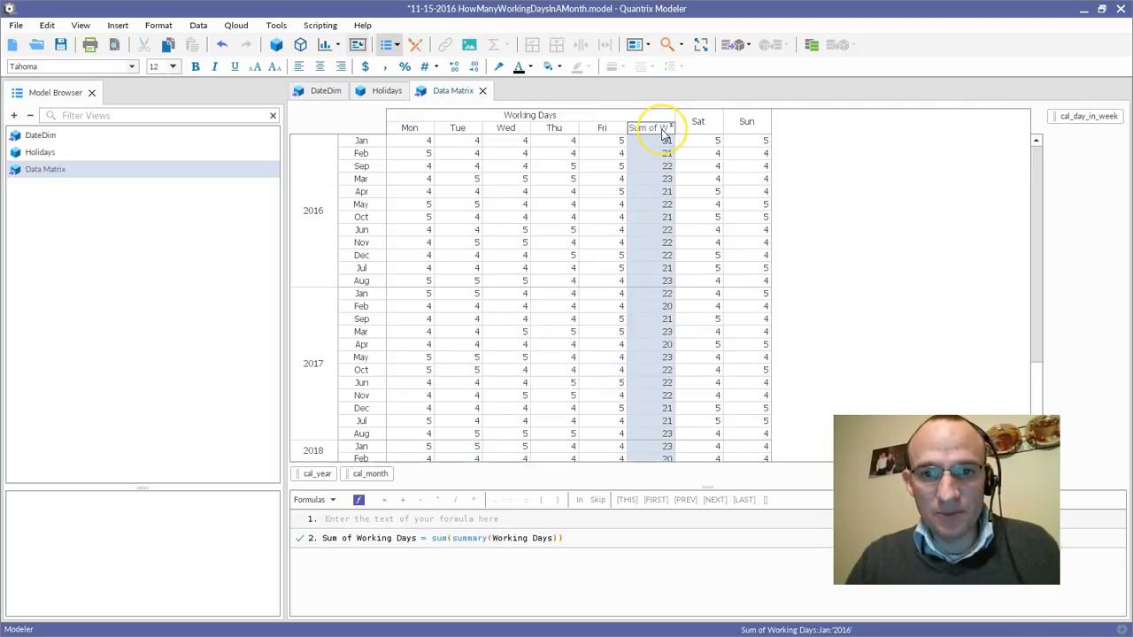
{"action": "key", "text": "ctrl+b"}
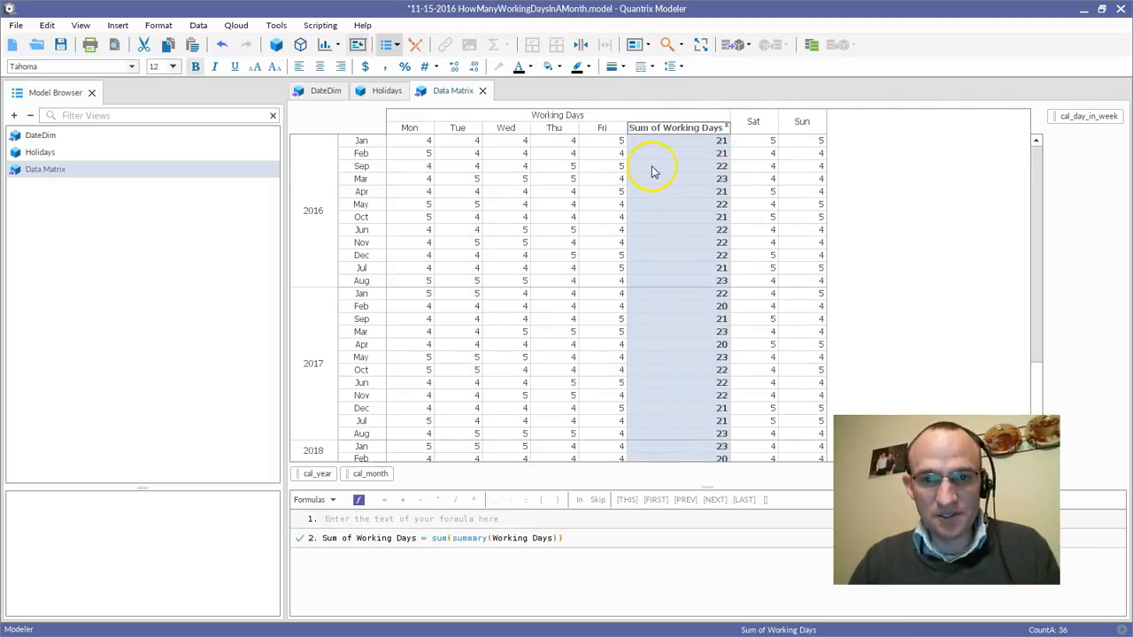
{"action": "left_click", "coordinate": [670, 234]}
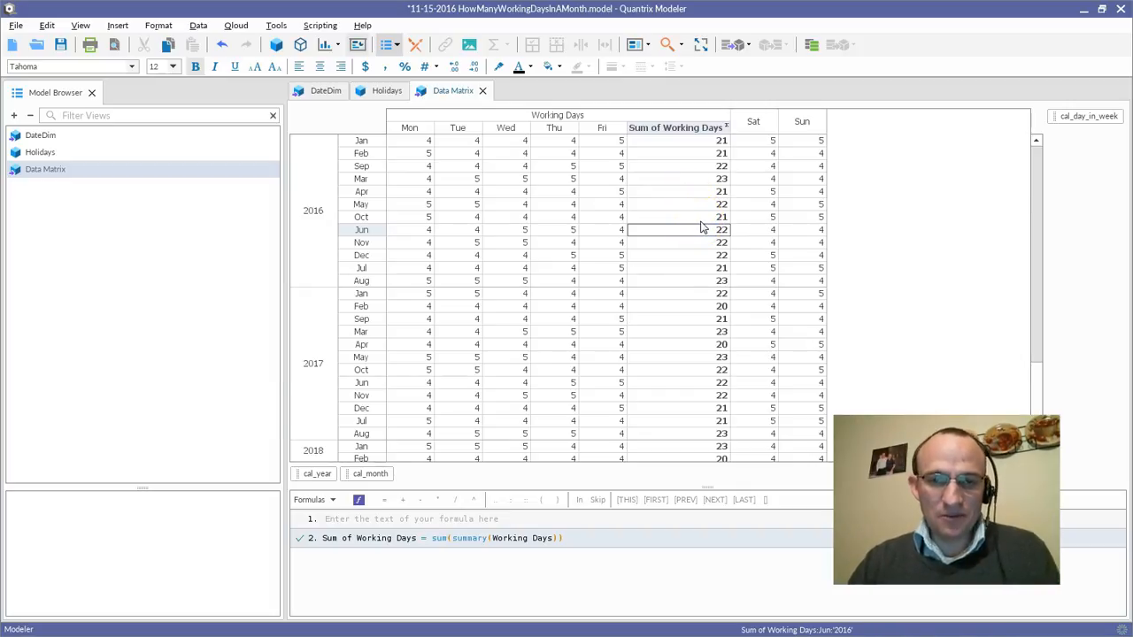
{"action": "key", "text": "alt+Tab"}
{"action": "key", "text": "alt+Tab"}
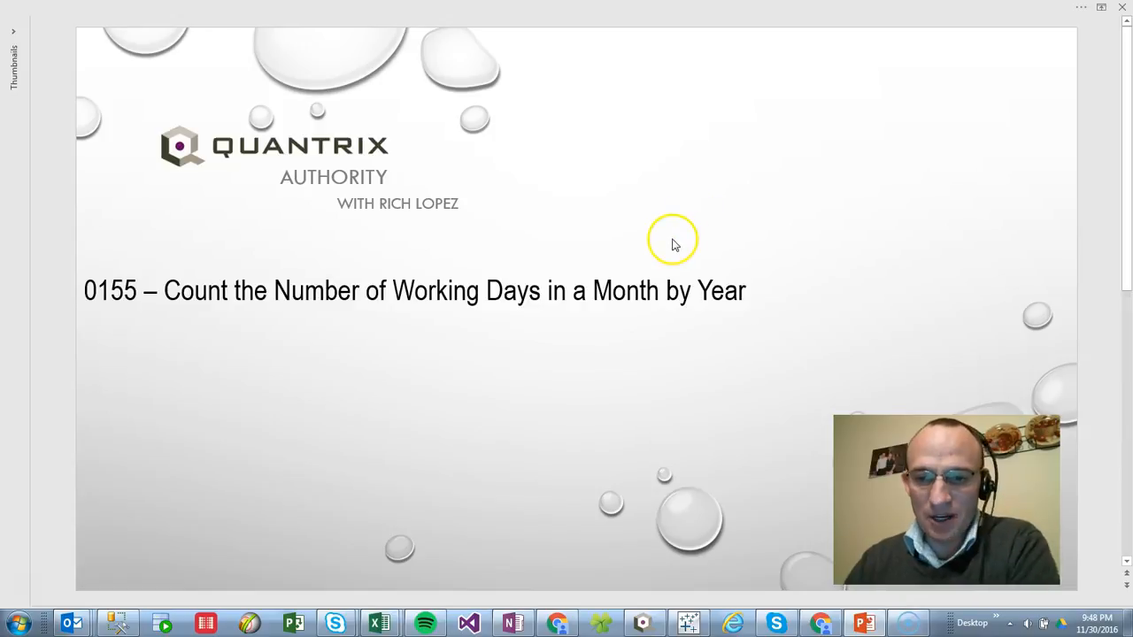
{"action": "scroll", "coordinate": [673, 244], "scroll_direction": "down", "scroll_amount": 1}
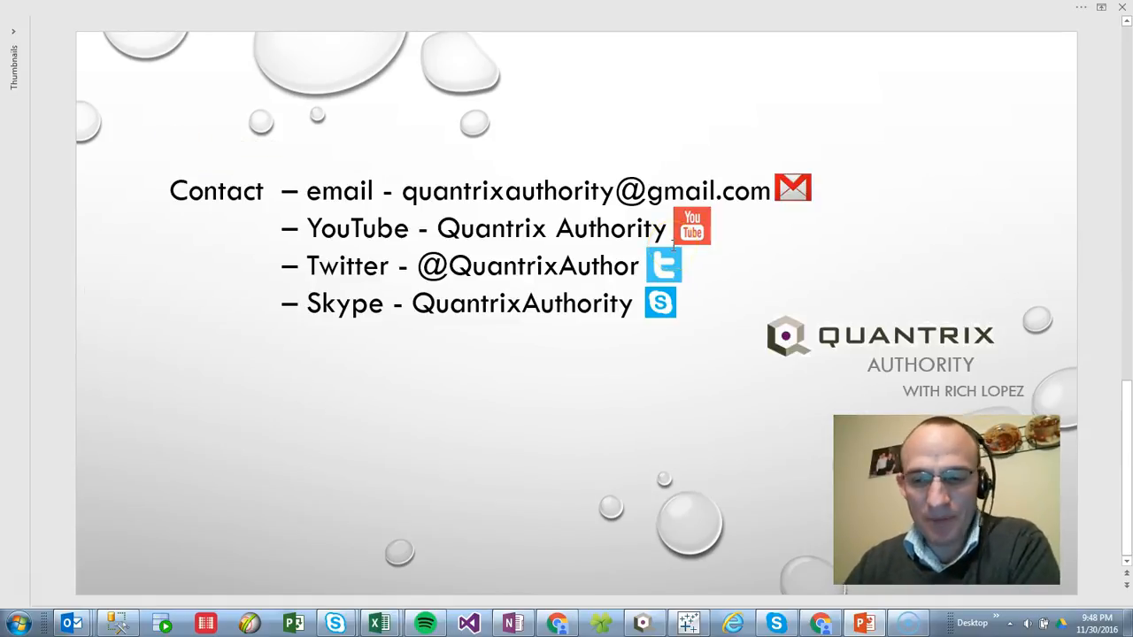